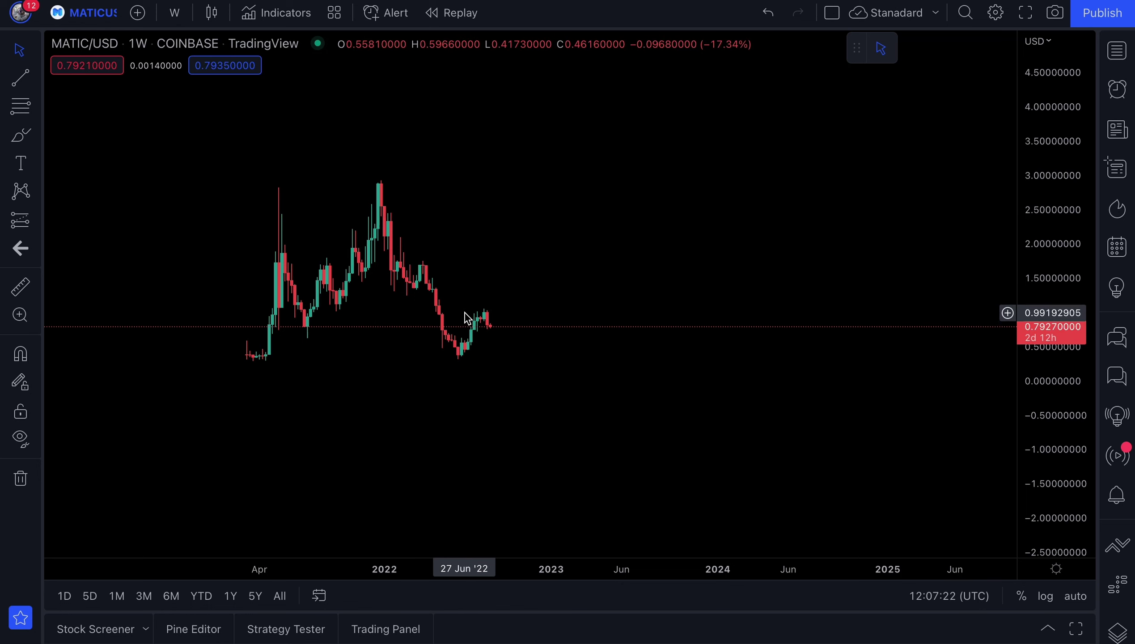
# Nudge the weekly chart, then scroll down through Polygon's price statistics and supply sections.
pyautogui.moveTo(551, 268); pyautogui.dragTo(564, 259)
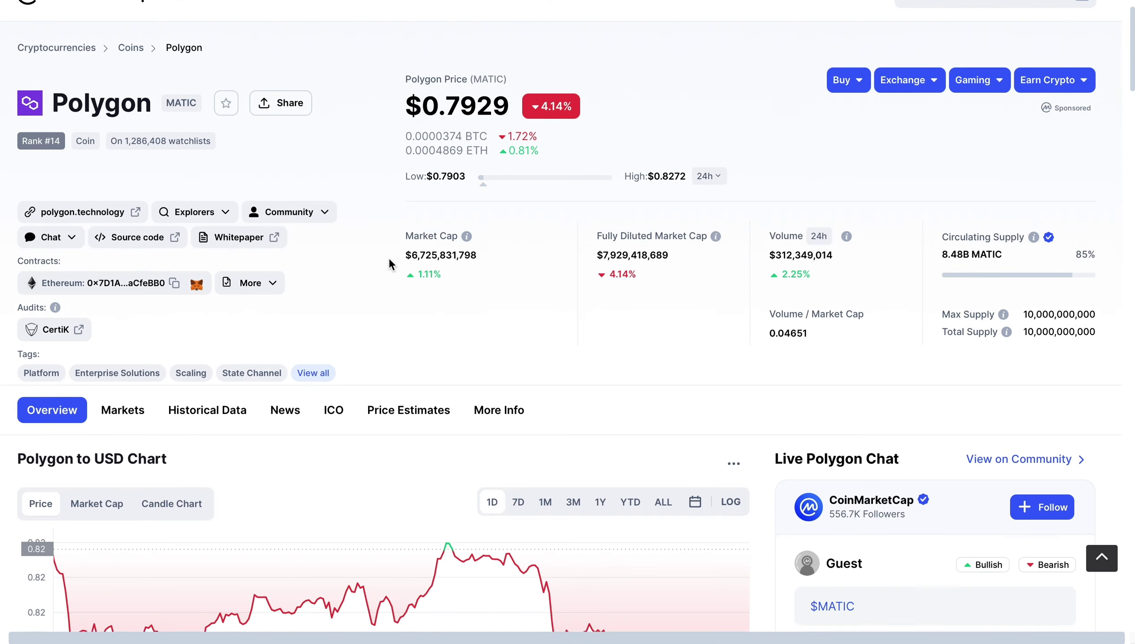
pyautogui.scroll(-5, 389, 257)
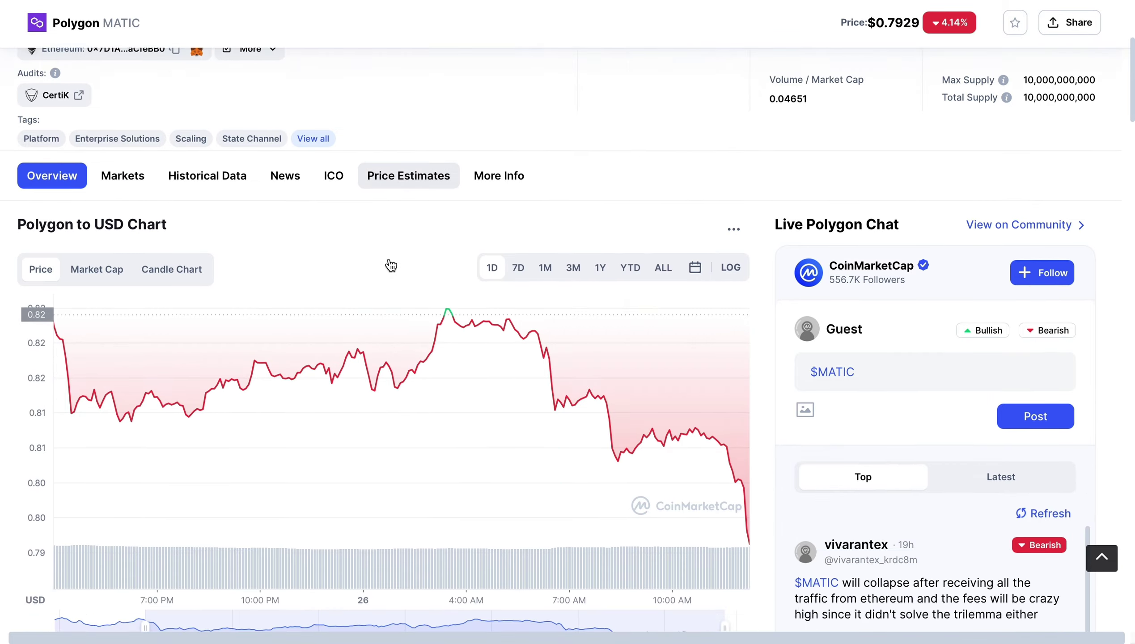
pyautogui.scroll(-5, 391, 265)
pyautogui.scroll(6, 390, 264)
pyautogui.scroll(-10, 391, 265)
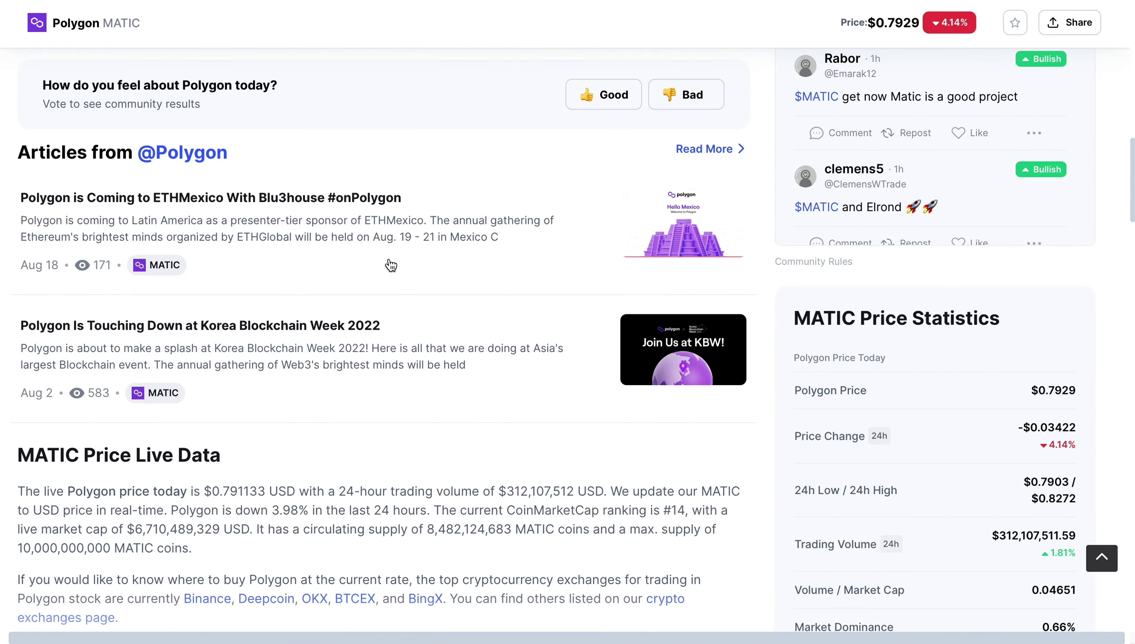
pyautogui.scroll(-2, 390, 265)
pyautogui.scroll(-4, 391, 265)
pyautogui.scroll(-3, 391, 265)
pyautogui.scroll(-3, 1006, 410)
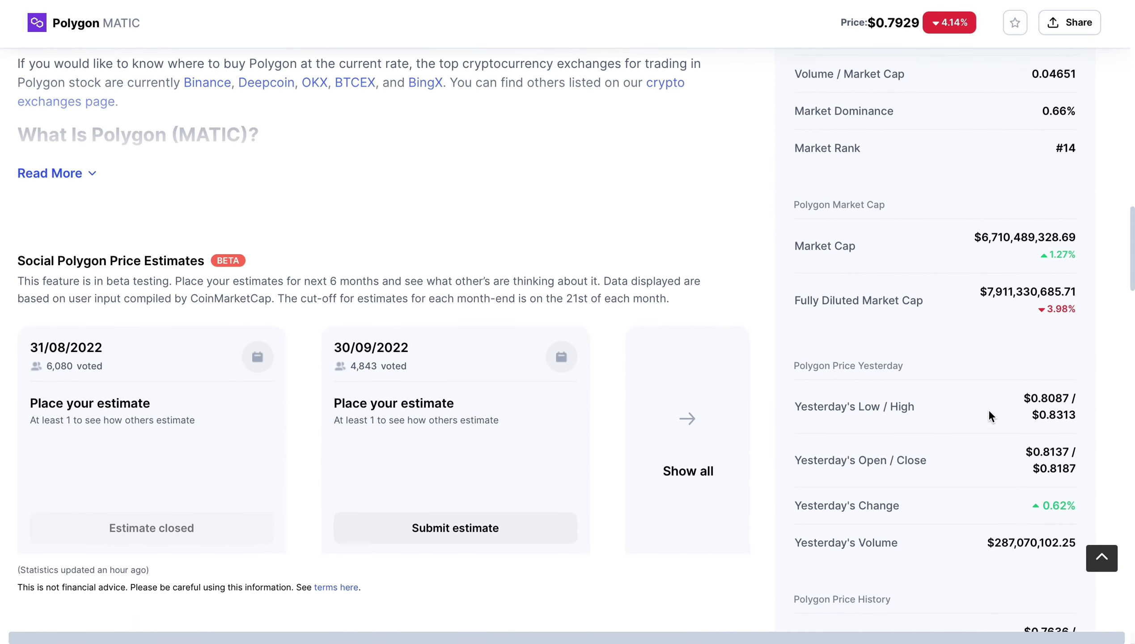
pyautogui.scroll(-2, 990, 411)
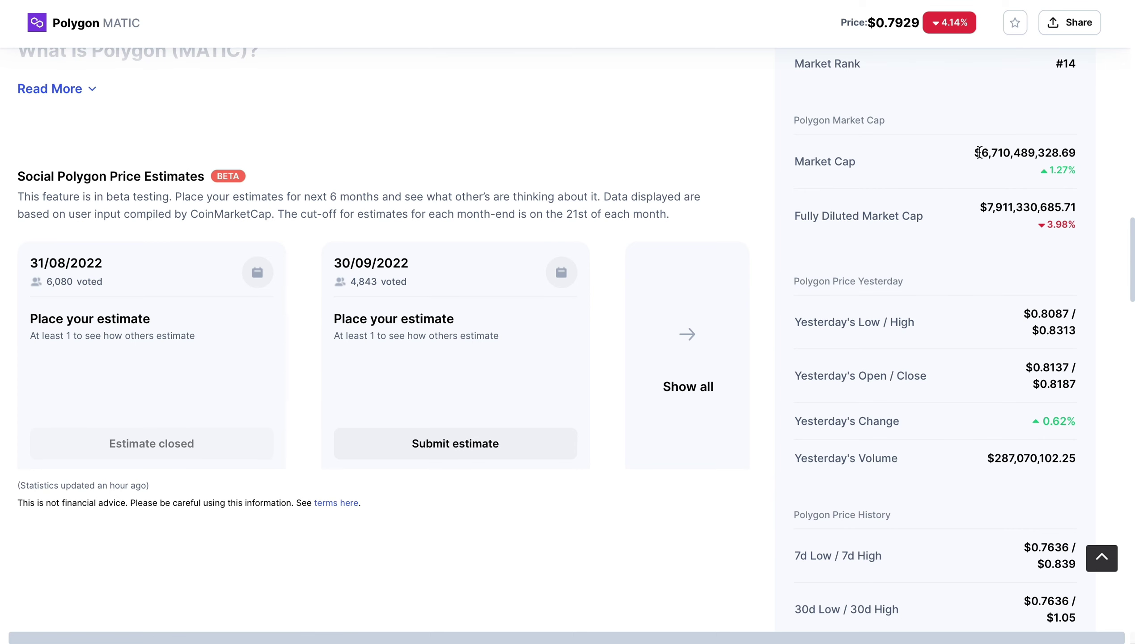
pyautogui.scroll(-3, 897, 176)
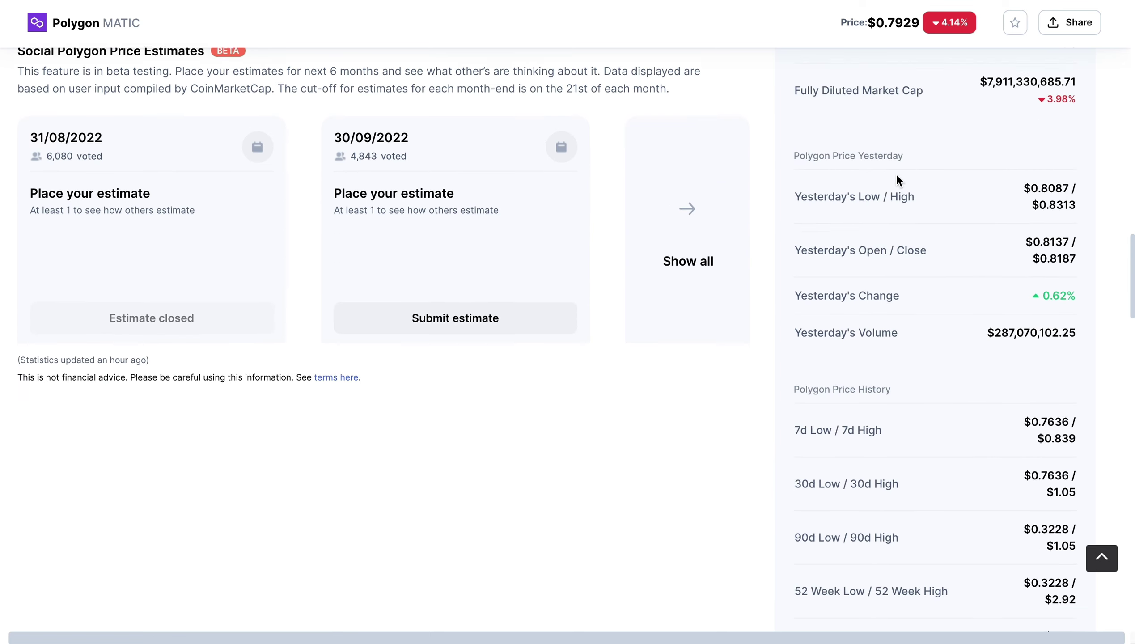
pyautogui.scroll(-2, 898, 175)
pyautogui.scroll(-4, 898, 178)
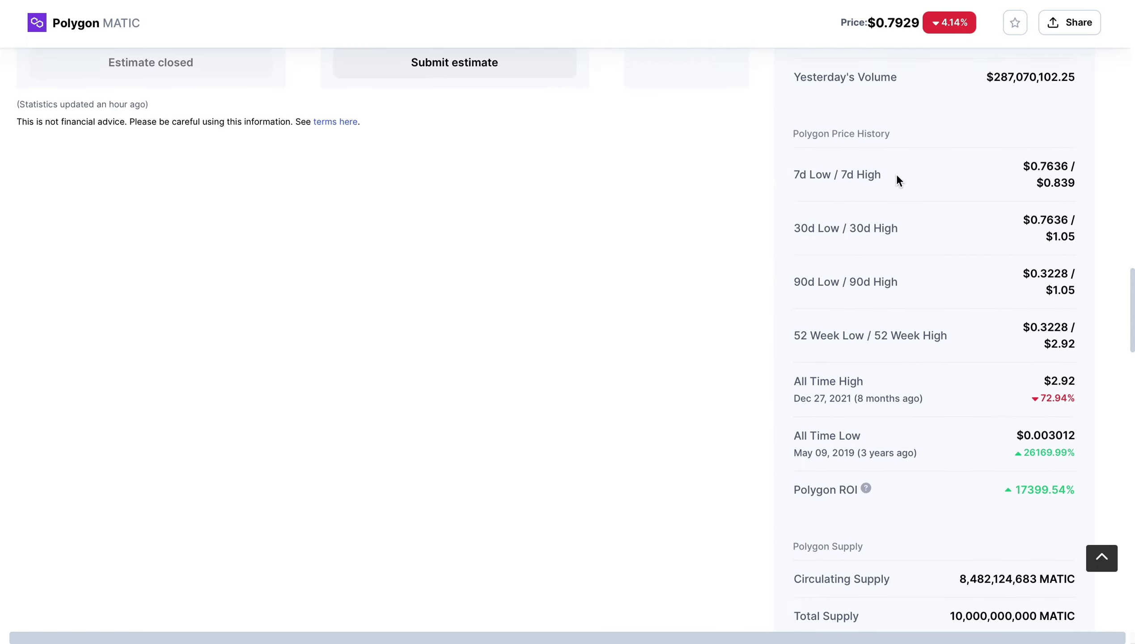
pyautogui.scroll(-3, 898, 178)
pyautogui.scroll(-2, 898, 179)
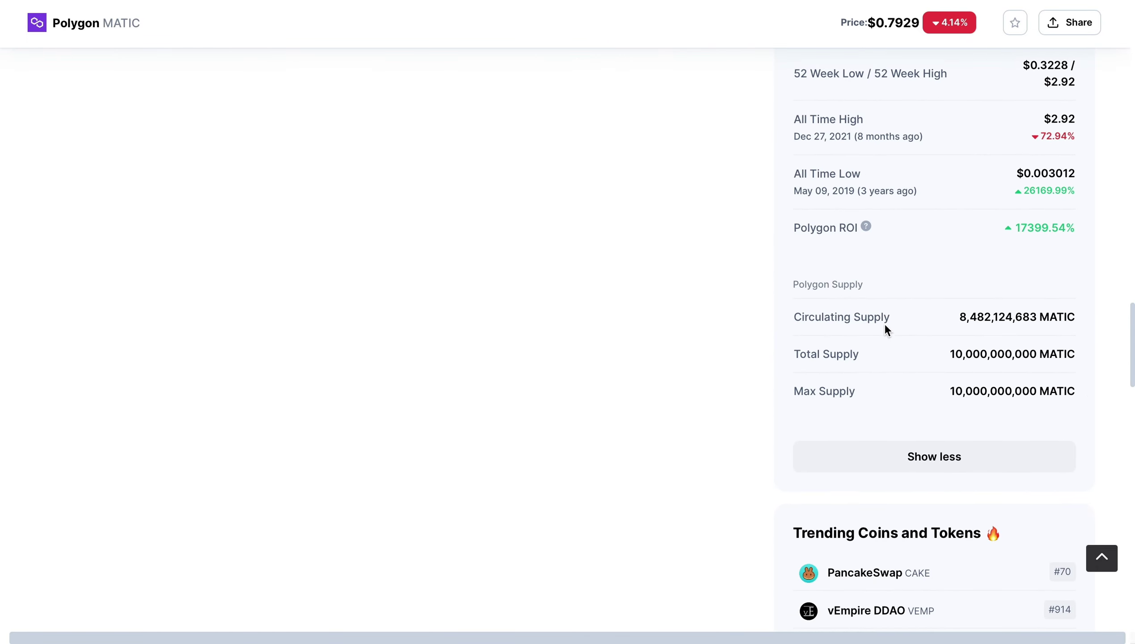
pyautogui.scroll(1, 886, 324)
pyautogui.scroll(5, 886, 324)
pyautogui.scroll(1, 885, 329)
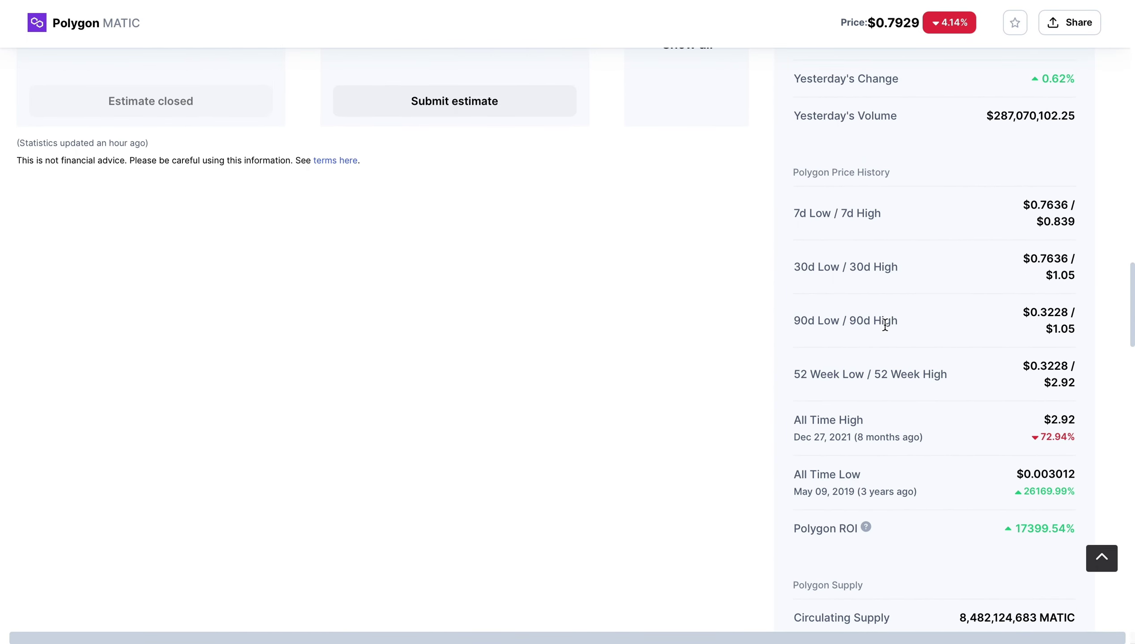
pyautogui.scroll(-2, 886, 324)
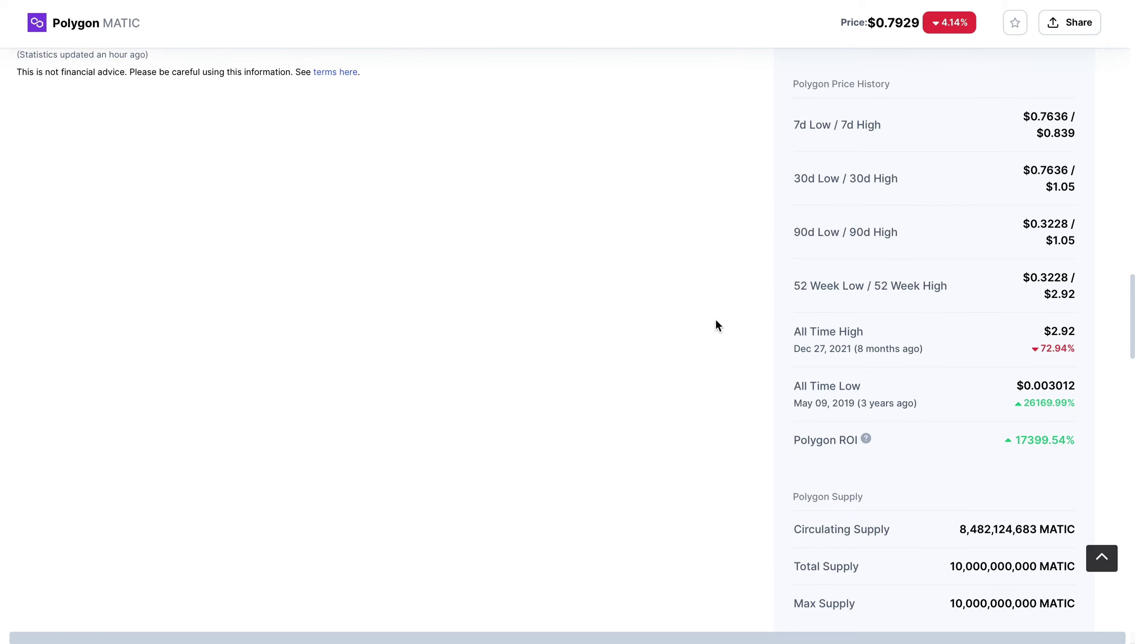
# Scroll back up to the top of the Polygon page.
pyautogui.scroll(10, 717, 324)
pyautogui.scroll(10, 716, 324)
pyautogui.scroll(10, 717, 324)
pyautogui.scroll(5, 716, 321)
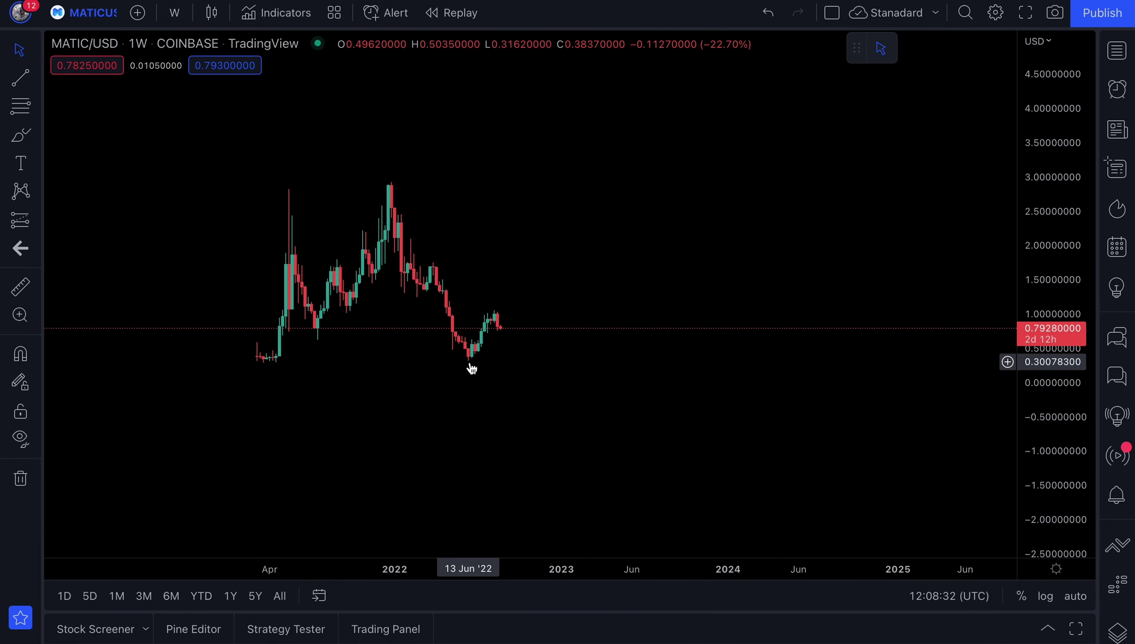
pyautogui.click(37, 228)
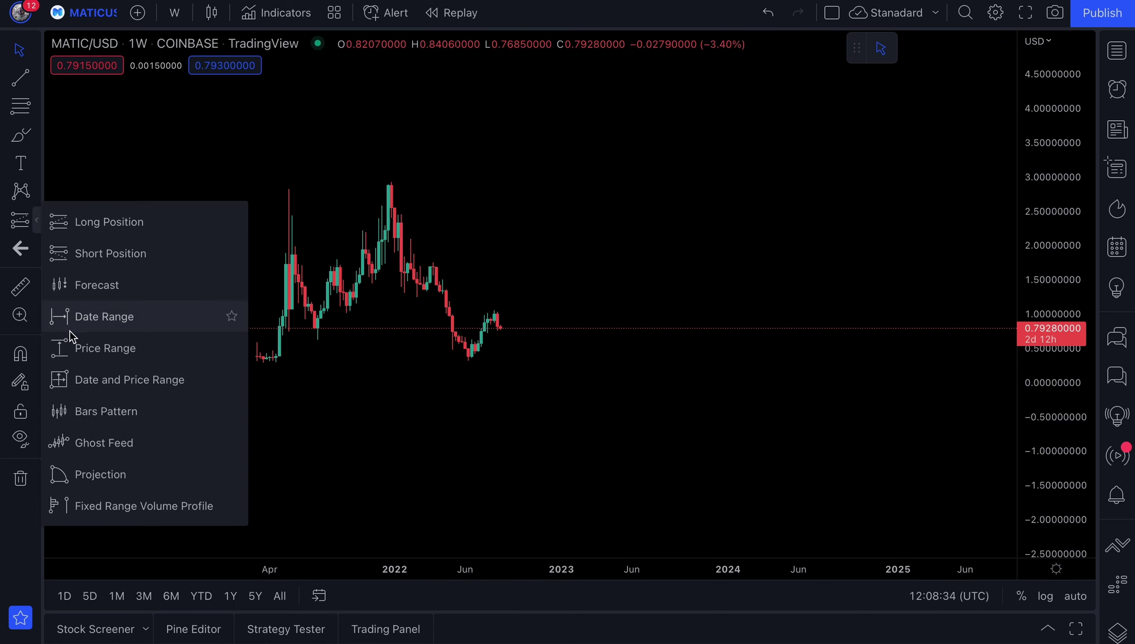
pyautogui.click(70, 347)
pyautogui.click(471, 359)
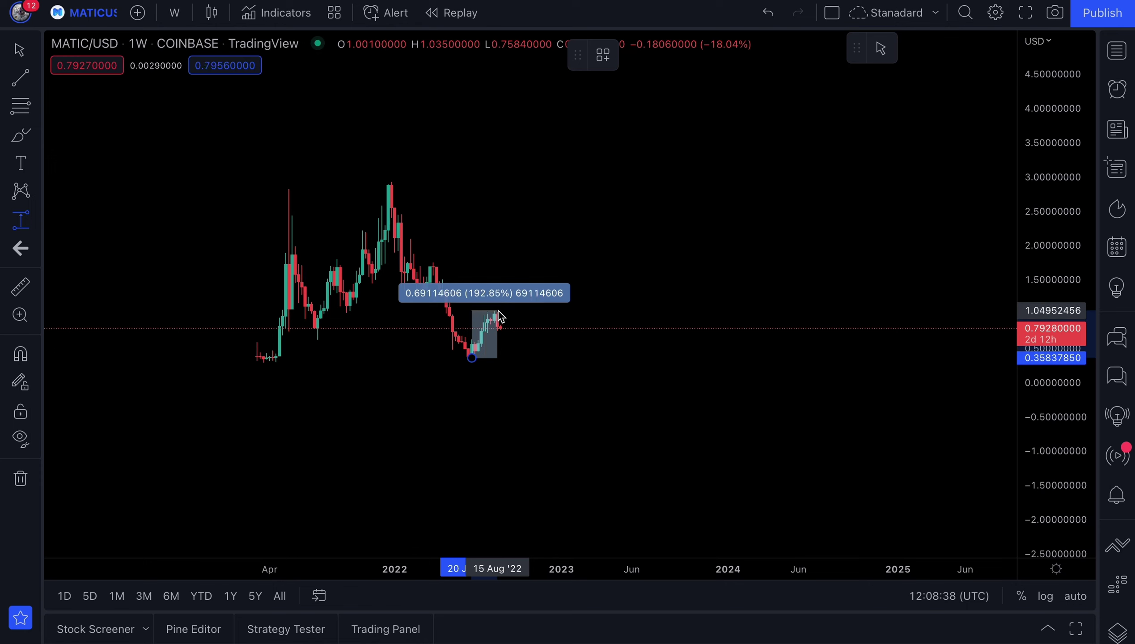
pyautogui.press('Escape')
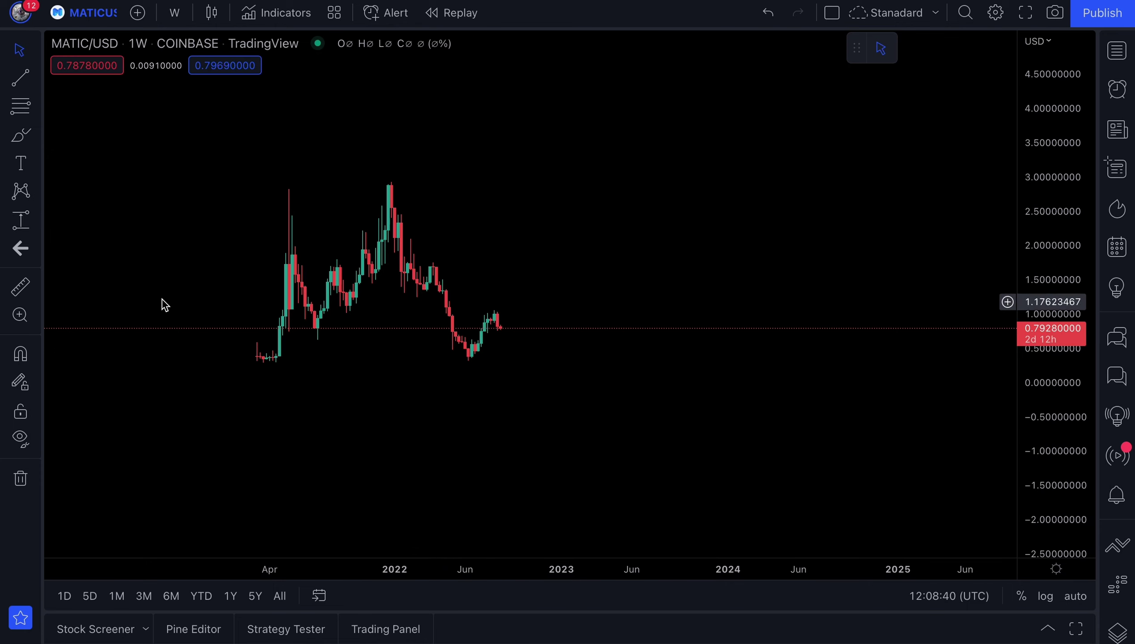
pyautogui.click(469, 363)
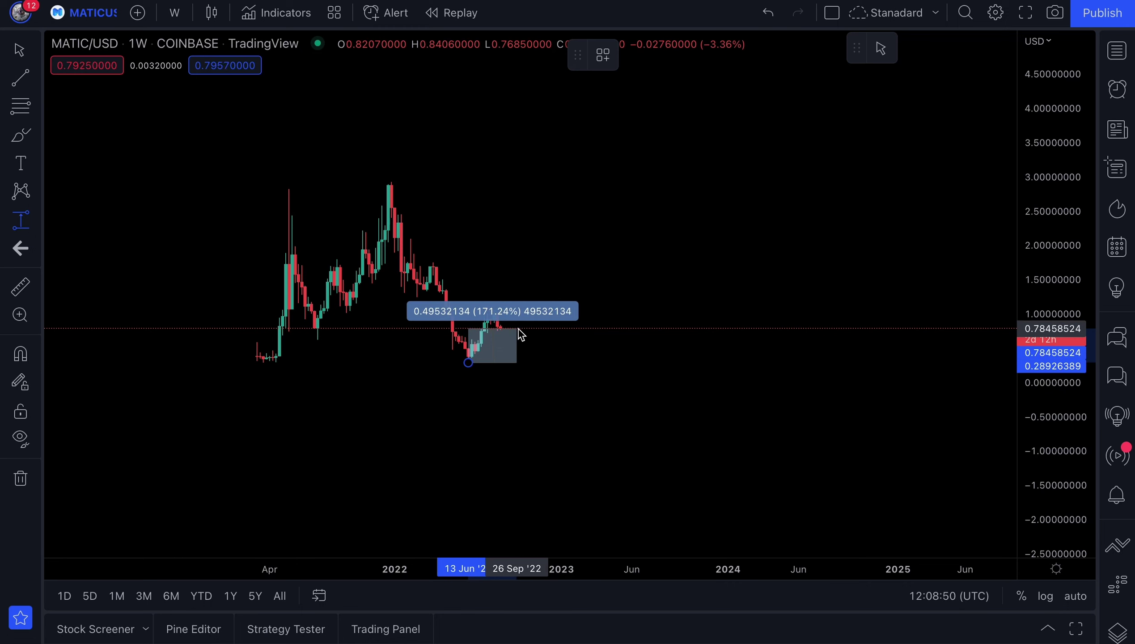
pyautogui.press('Escape')
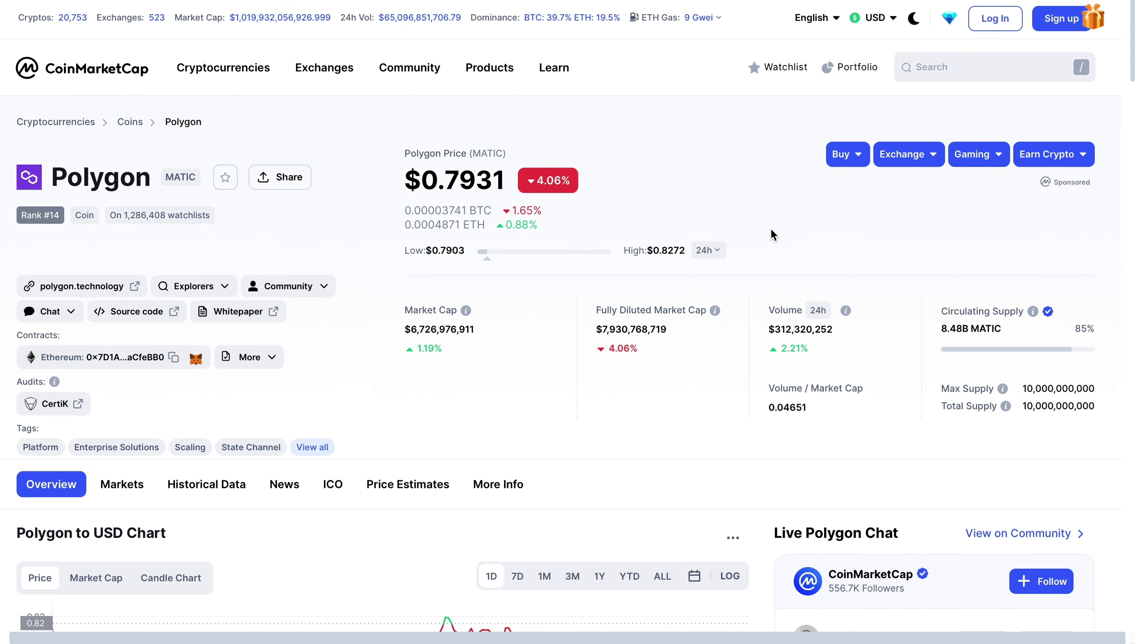
# Scroll down and expand the full 'What Is Polygon (MATIC)?' description.
pyautogui.scroll(-5, 771, 228)
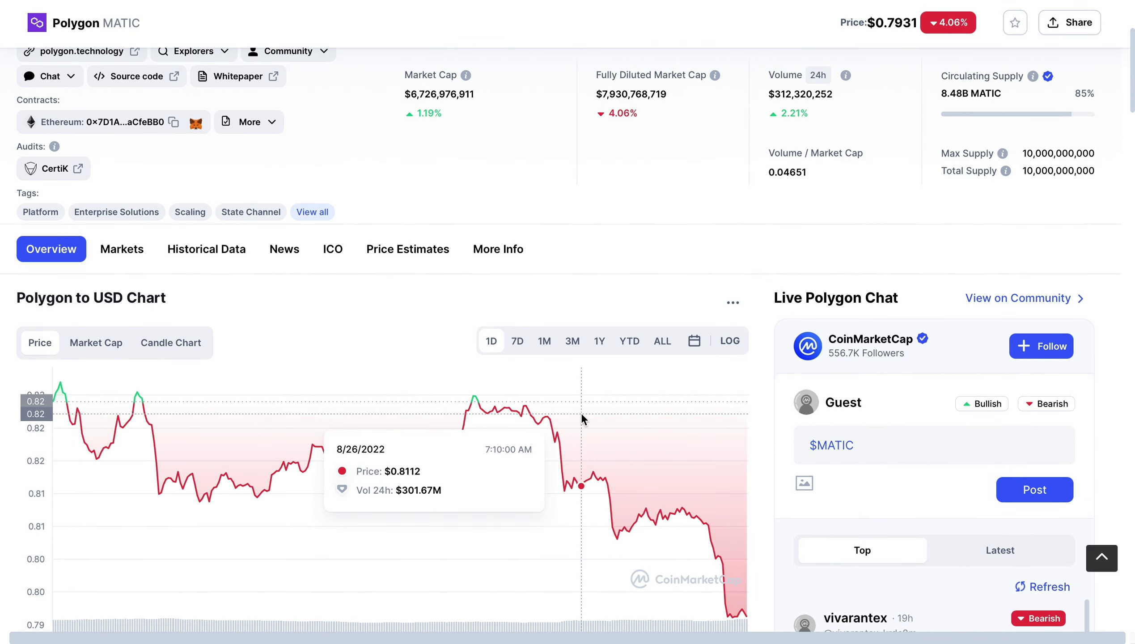
pyautogui.scroll(-7, 767, 390)
pyautogui.scroll(-3, 765, 391)
pyautogui.scroll(-4, 766, 391)
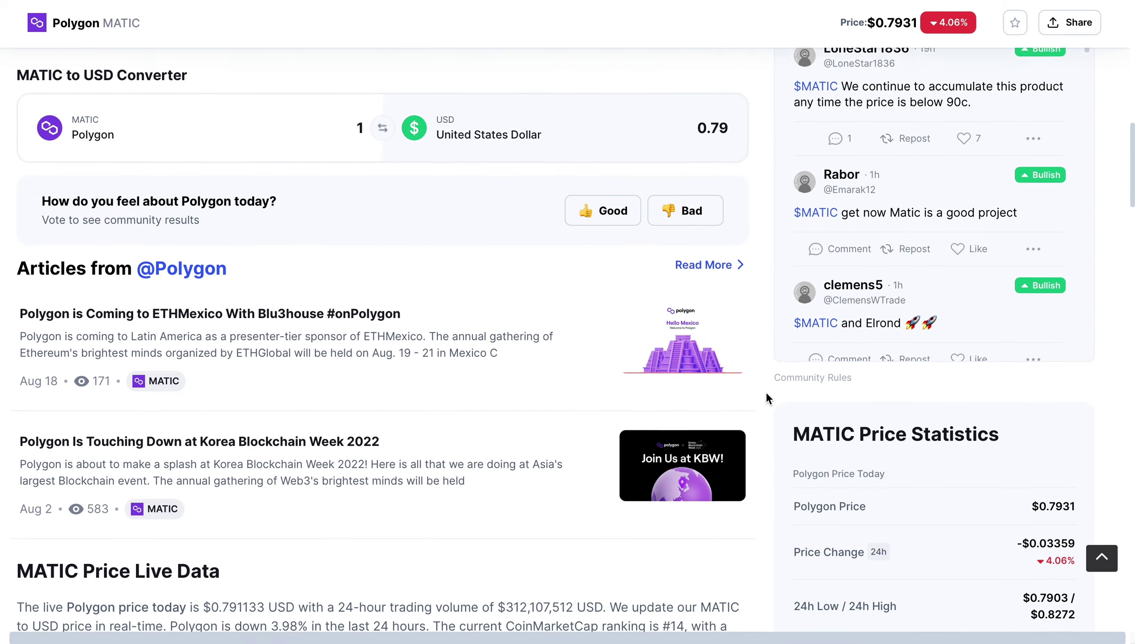
pyautogui.scroll(-10, 593, 478)
pyautogui.scroll(-2, 592, 479)
pyautogui.scroll(-1, 592, 479)
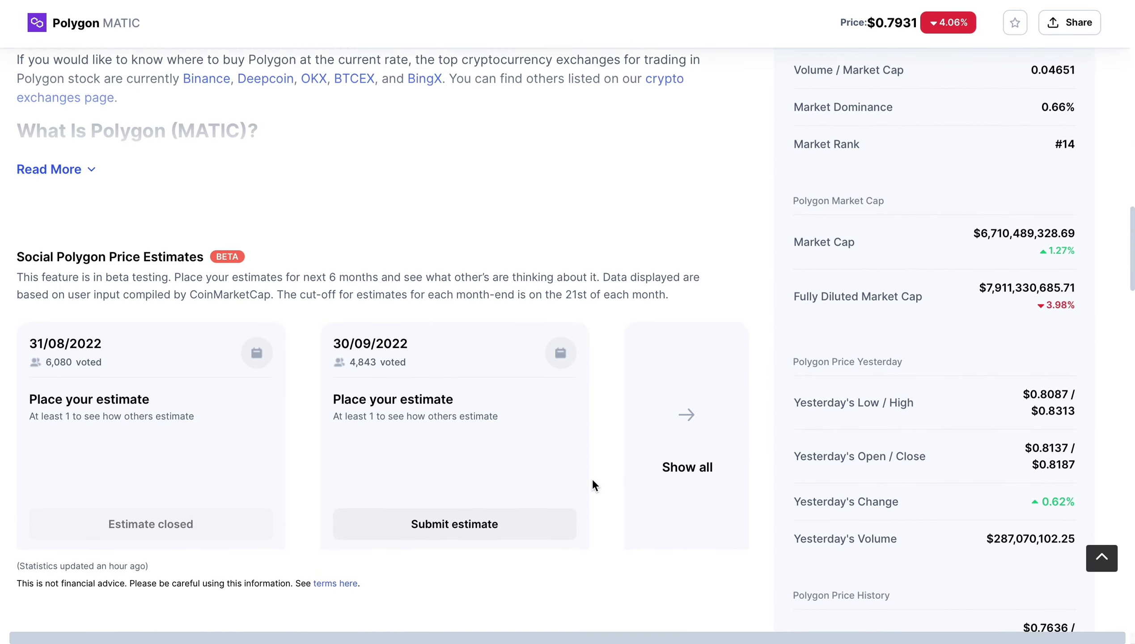
pyautogui.click(85, 110)
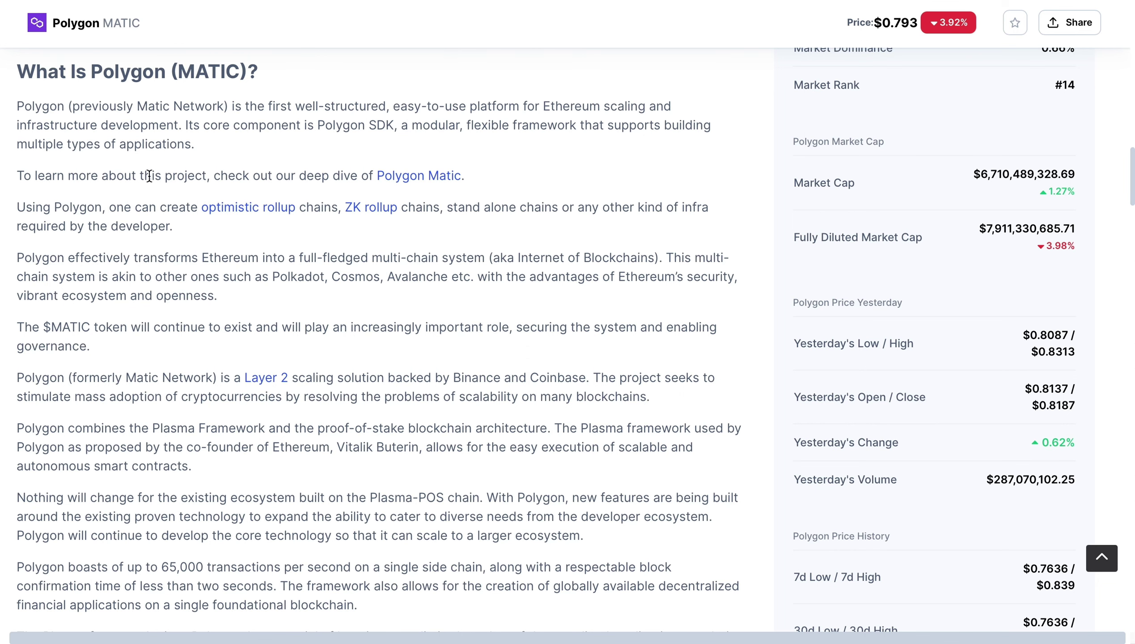
# Read further down through the Polygon description, articles and stats.
pyautogui.scroll(-1, 207, 189)
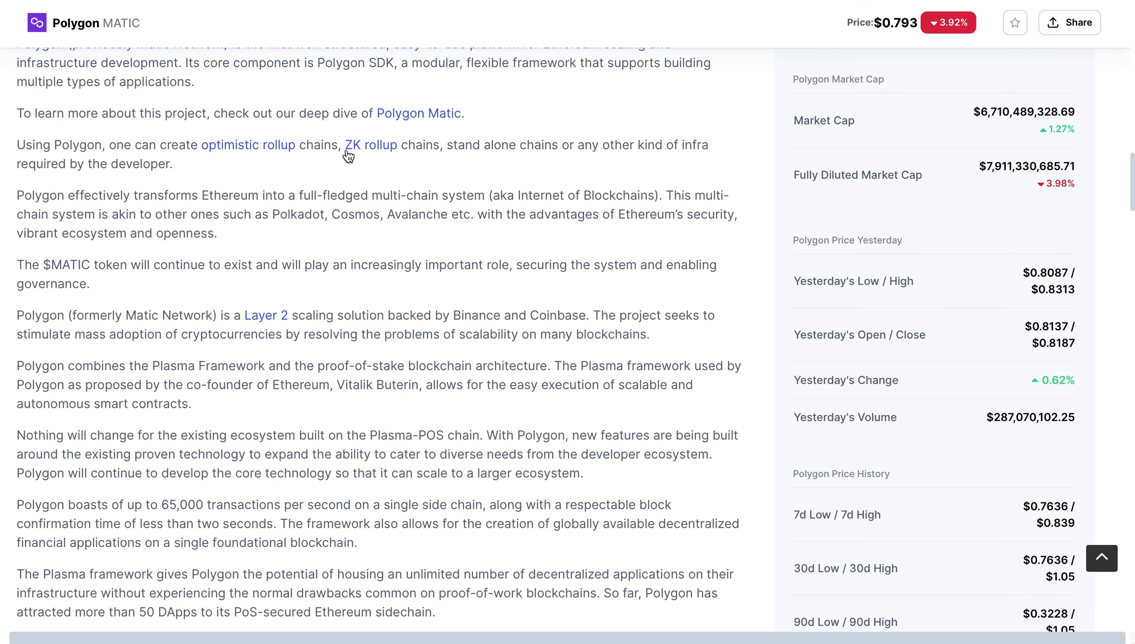
pyautogui.scroll(-1, 240, 182)
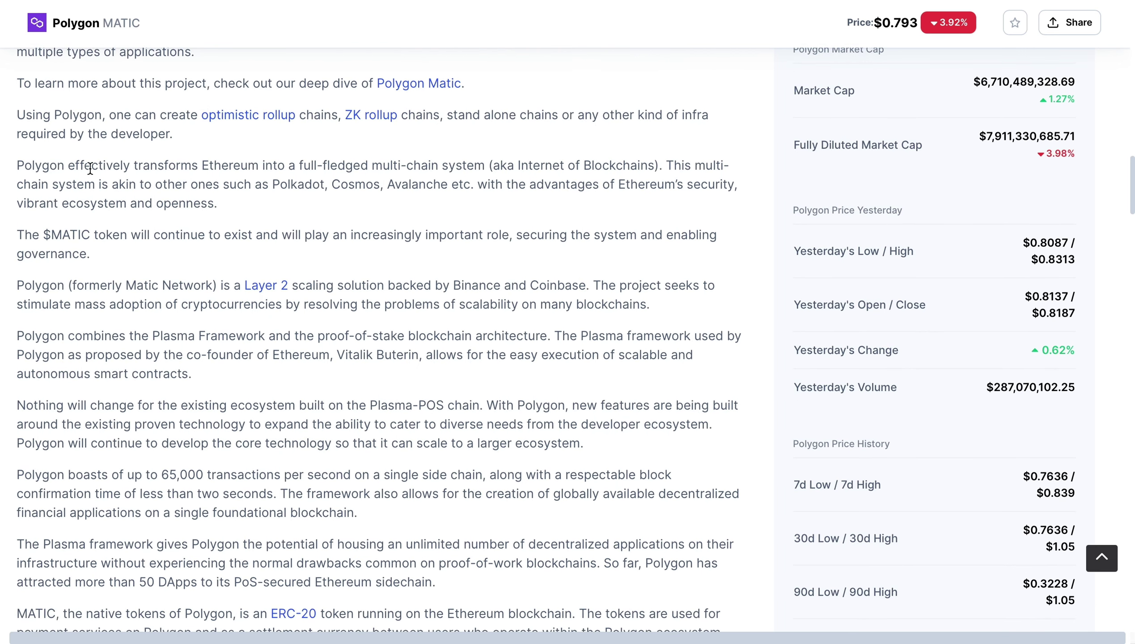
pyautogui.scroll(-3, 230, 206)
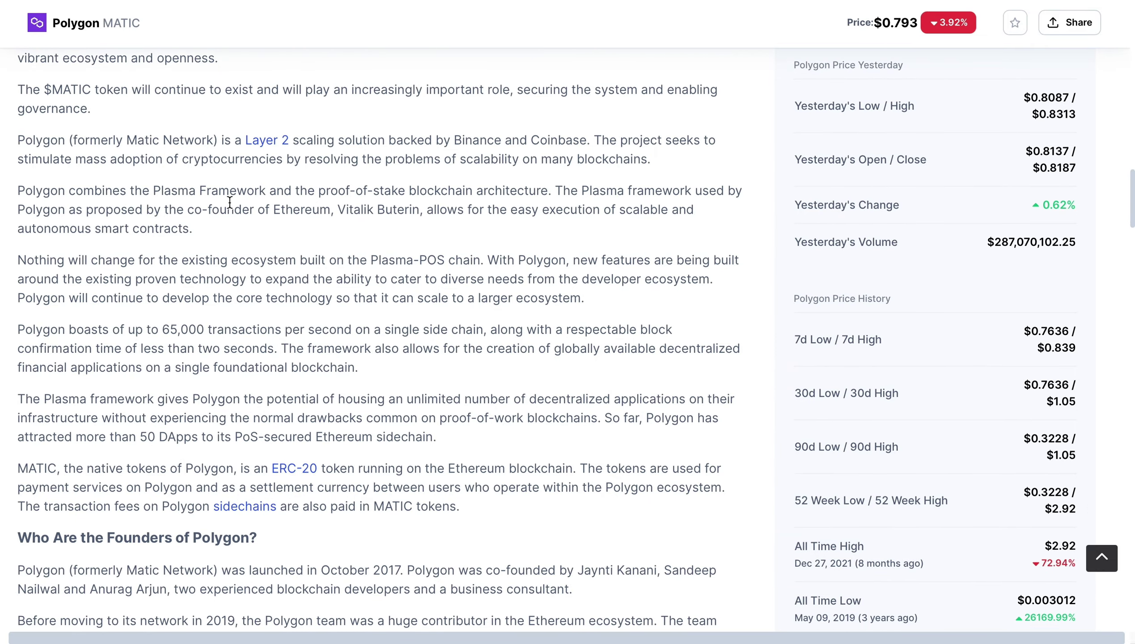
pyautogui.scroll(-5, 230, 201)
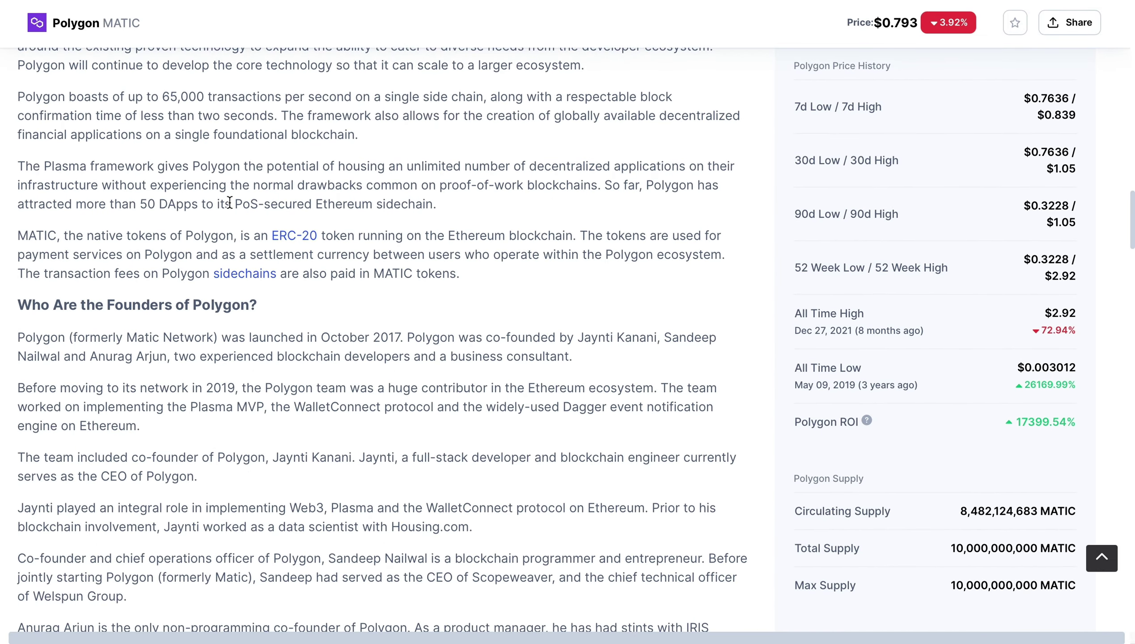
pyautogui.scroll(6, 230, 203)
pyautogui.scroll(8, 229, 208)
pyautogui.scroll(-2, 228, 208)
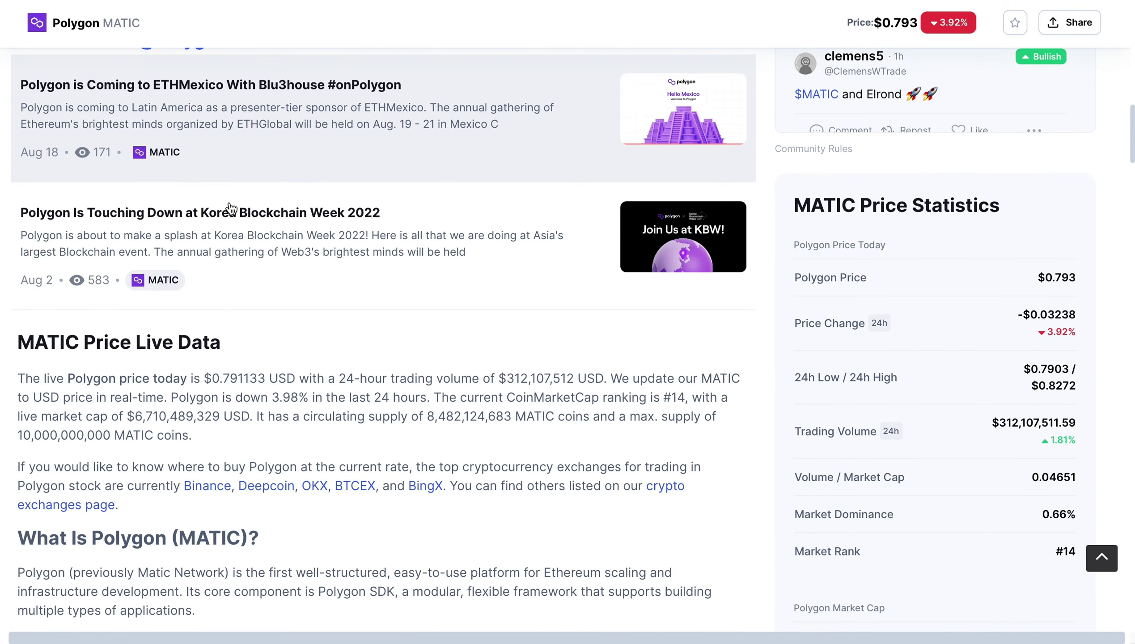
pyautogui.scroll(-1, 230, 208)
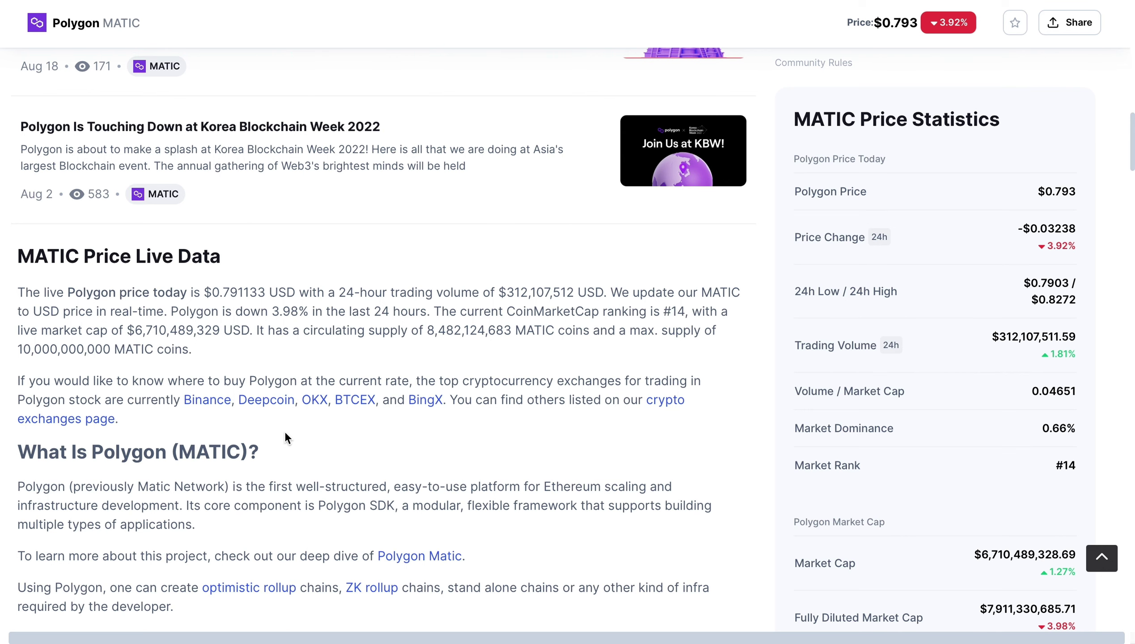
# Return to the Polygon page header showing the $0.793 price.
pyautogui.scroll(10, 285, 431)
pyautogui.scroll(4, 285, 431)
pyautogui.scroll(4, 285, 431)
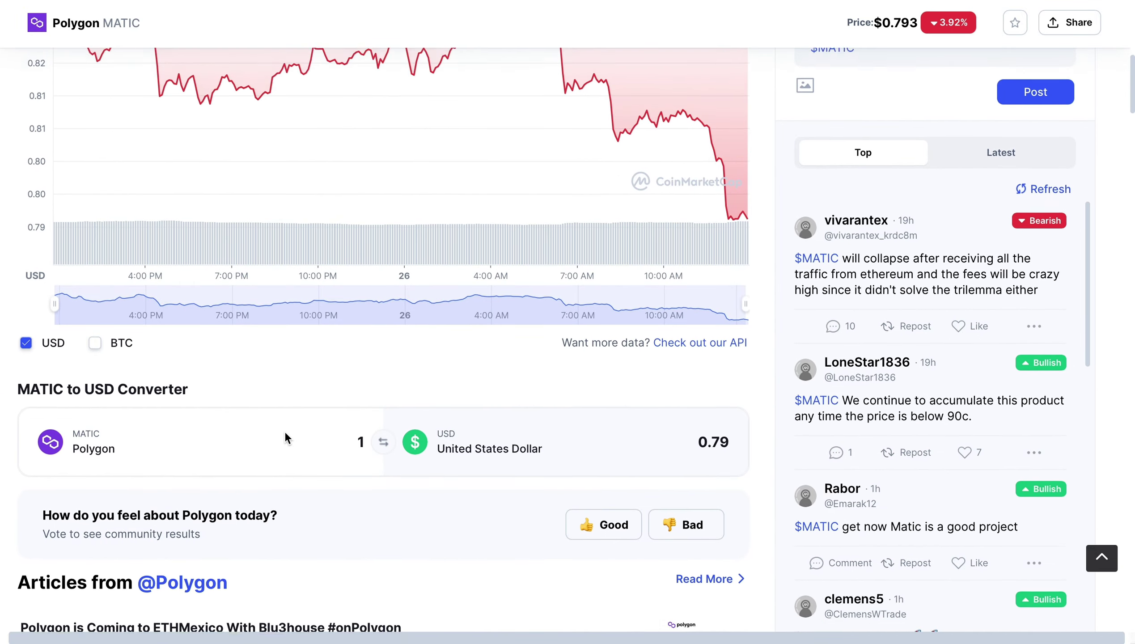
pyautogui.scroll(4, 285, 432)
pyautogui.scroll(2, 285, 431)
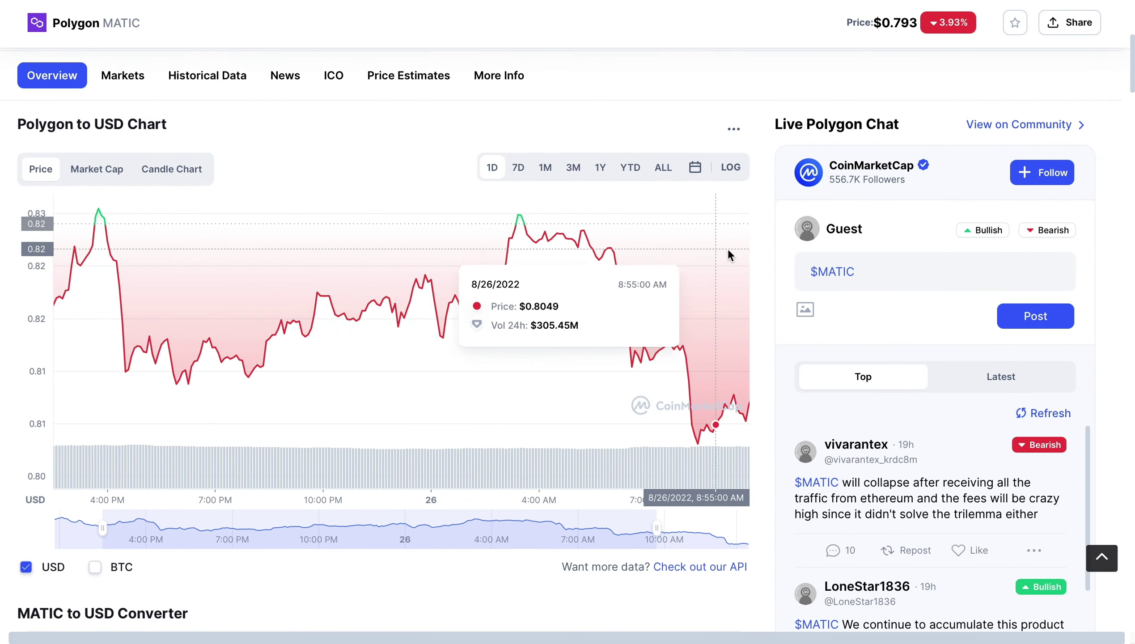
pyautogui.scroll(1, 771, 238)
pyautogui.scroll(2, 771, 237)
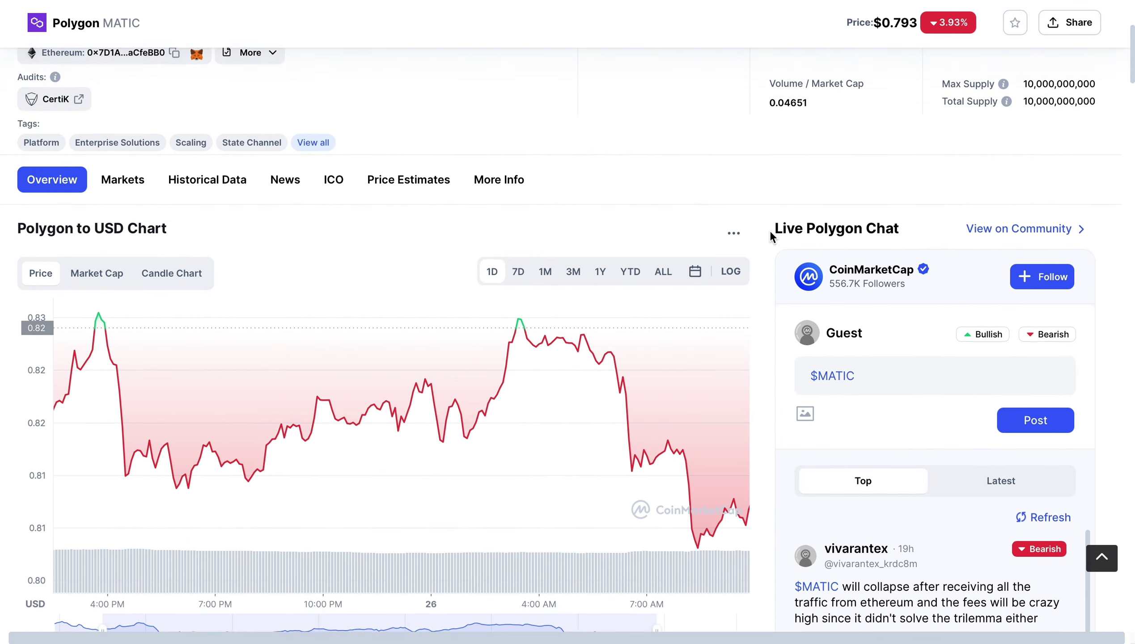
pyautogui.scroll(2, 771, 238)
pyautogui.scroll(4, 771, 237)
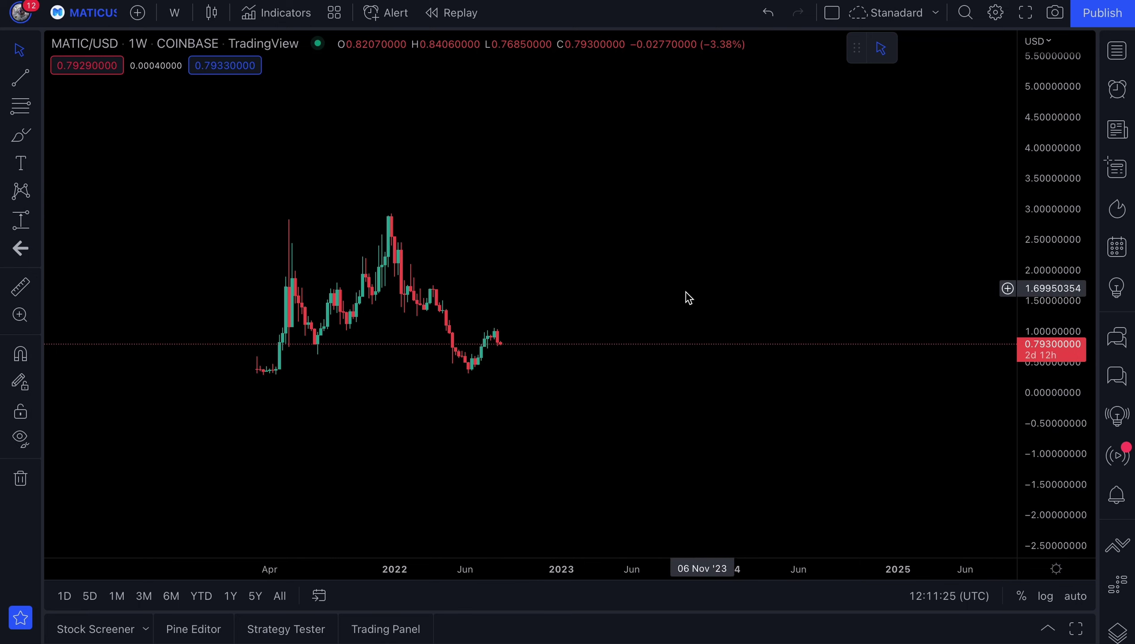
# Drag the price axis upward so the MATIC/USD weekly candles appear taller.
pyautogui.moveTo(1052, 380); pyautogui.dragTo(1039, 238)
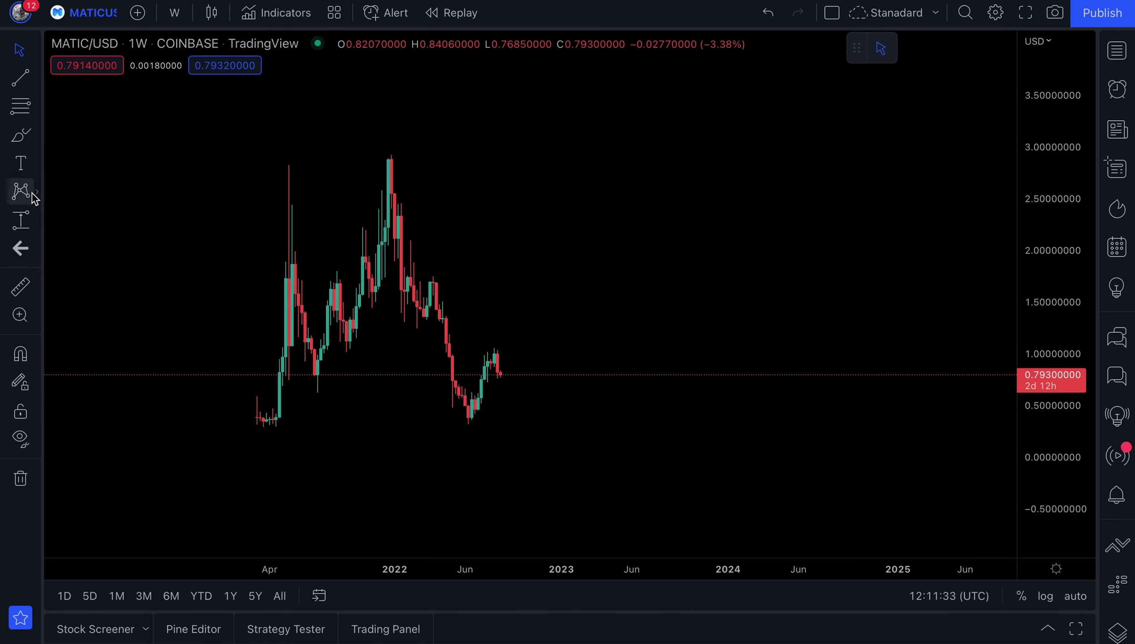
# Brush a red curve rising from the latest candle toward about 1.6, hooked at the tip.
pyautogui.click(28, 135)
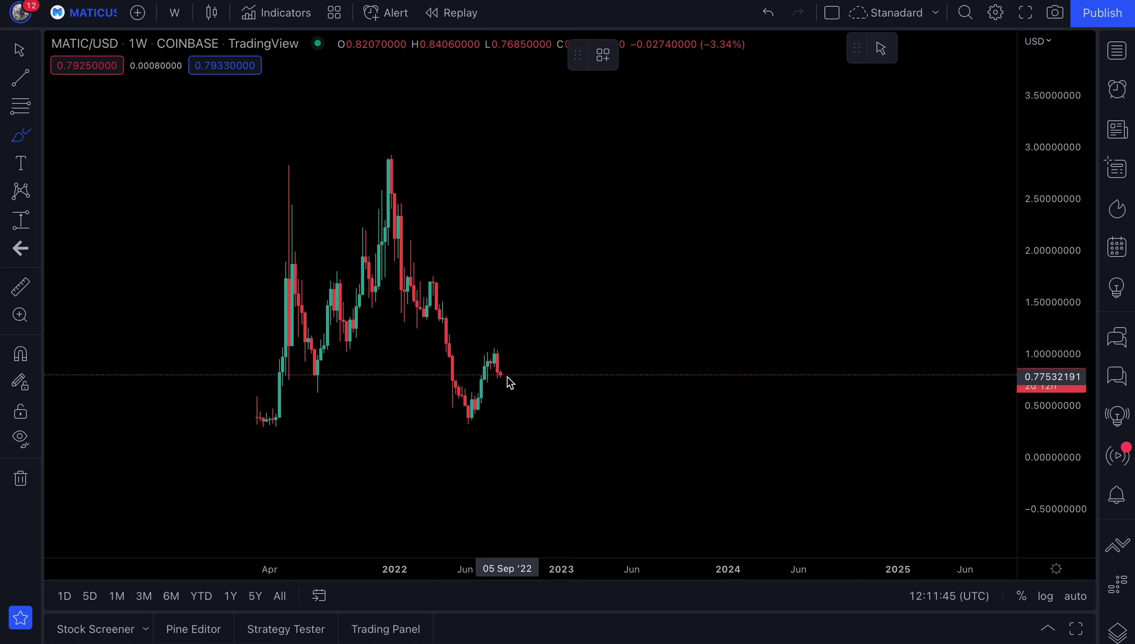
pyautogui.moveTo(507, 379); pyautogui.dragTo(545, 291)
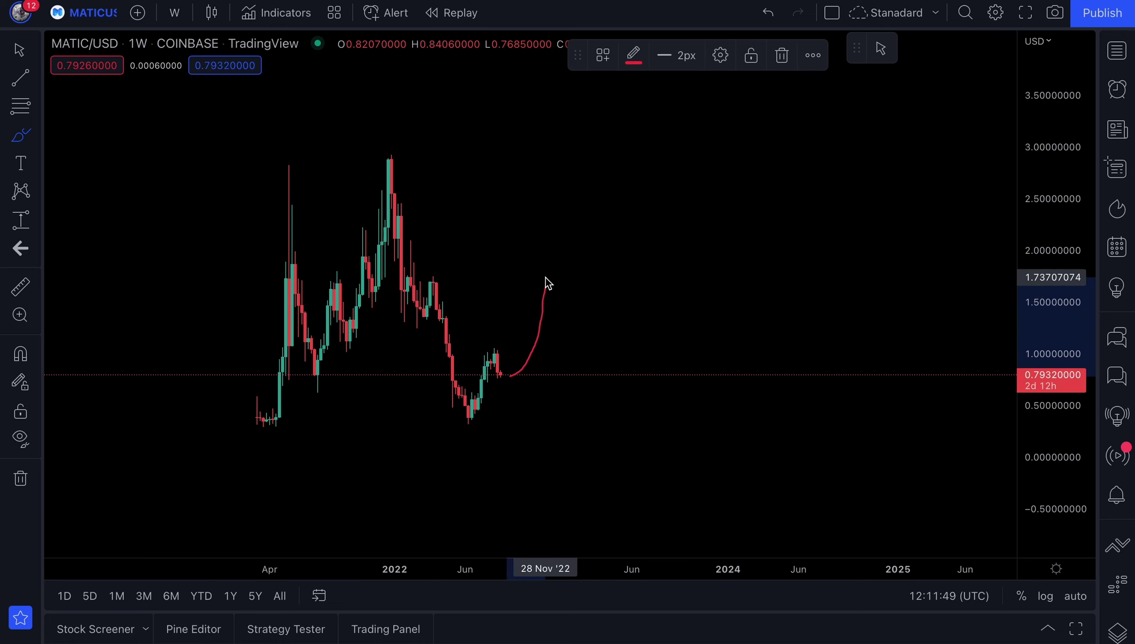
pyautogui.moveTo(545, 280); pyautogui.dragTo(555, 286)
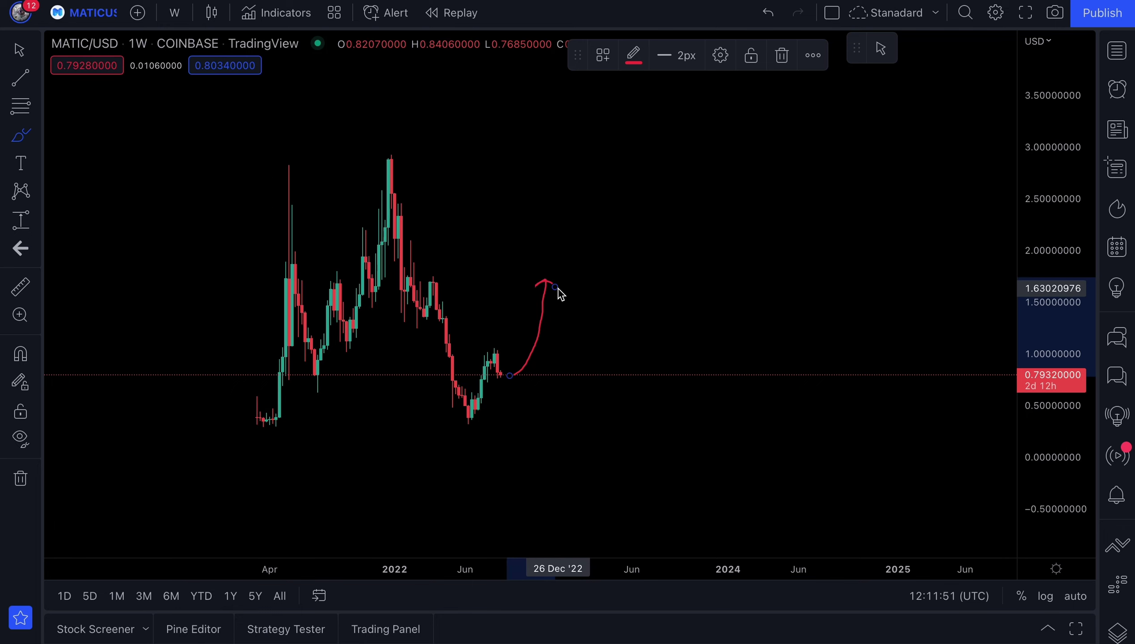
# Add a horizontal ray at 1.6989 anchored on the April 2022 high.
pyautogui.click(36, 78)
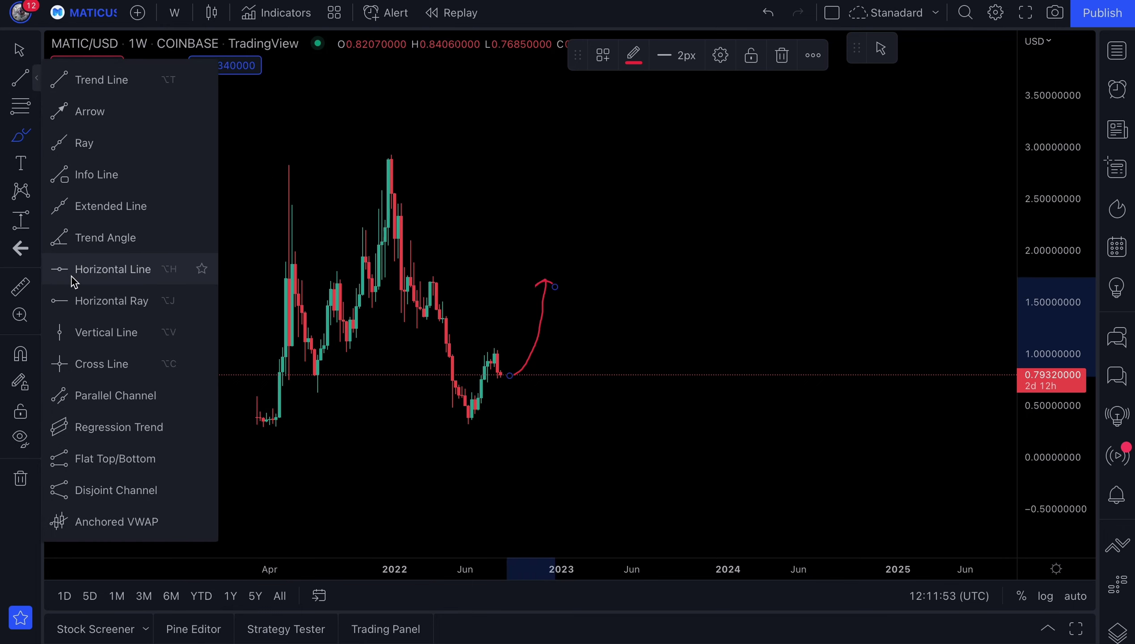
pyautogui.click(81, 300)
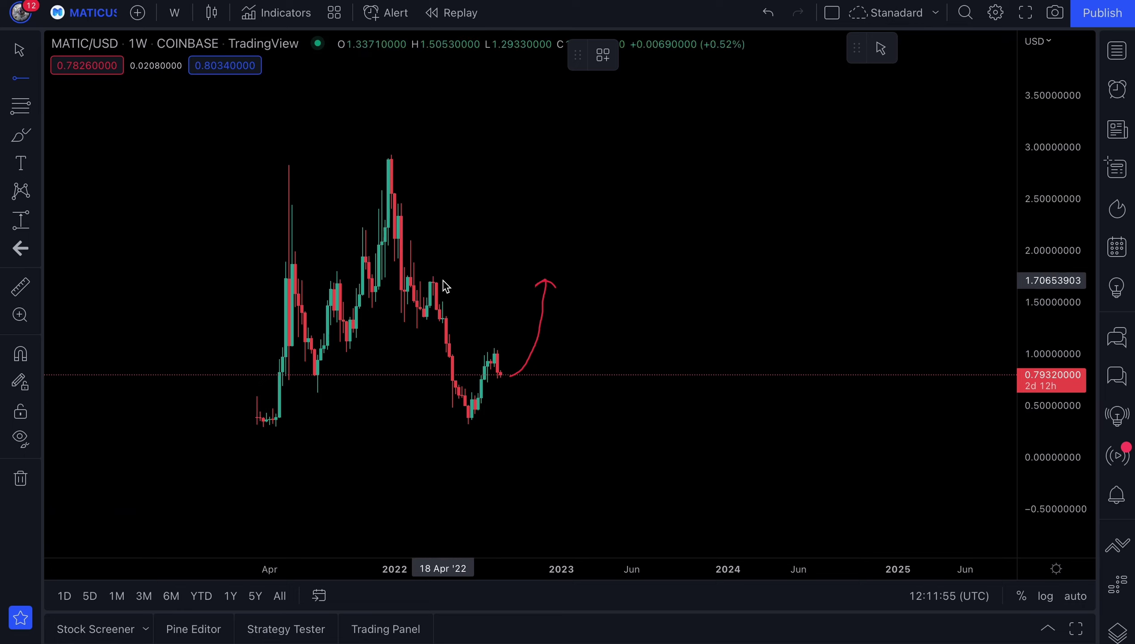
pyautogui.click(439, 281)
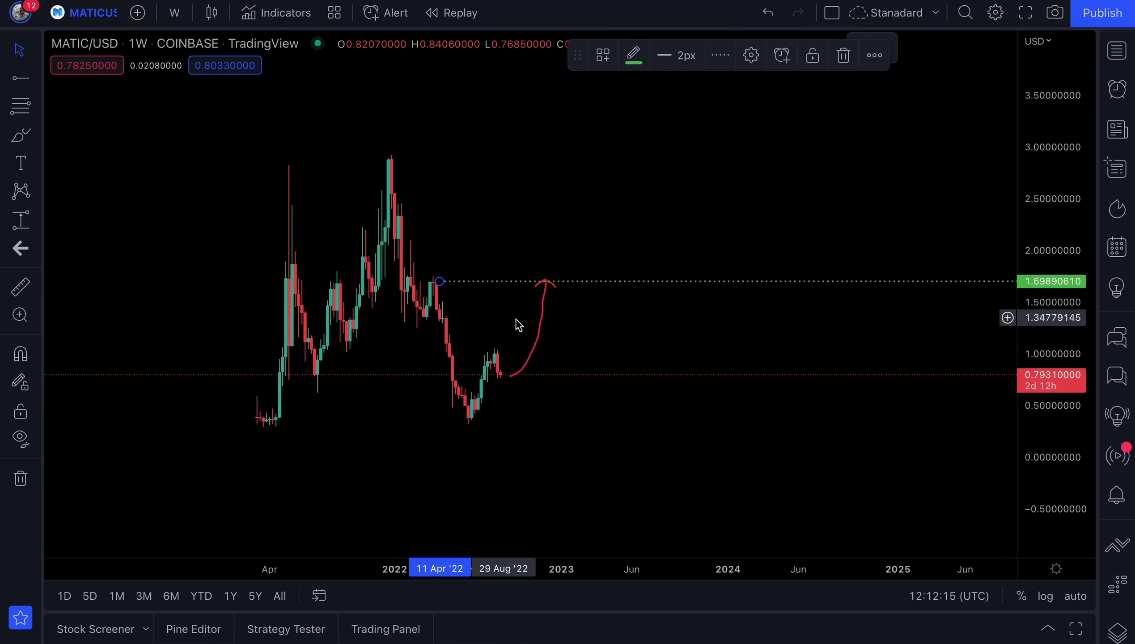
pyautogui.click(20, 220)
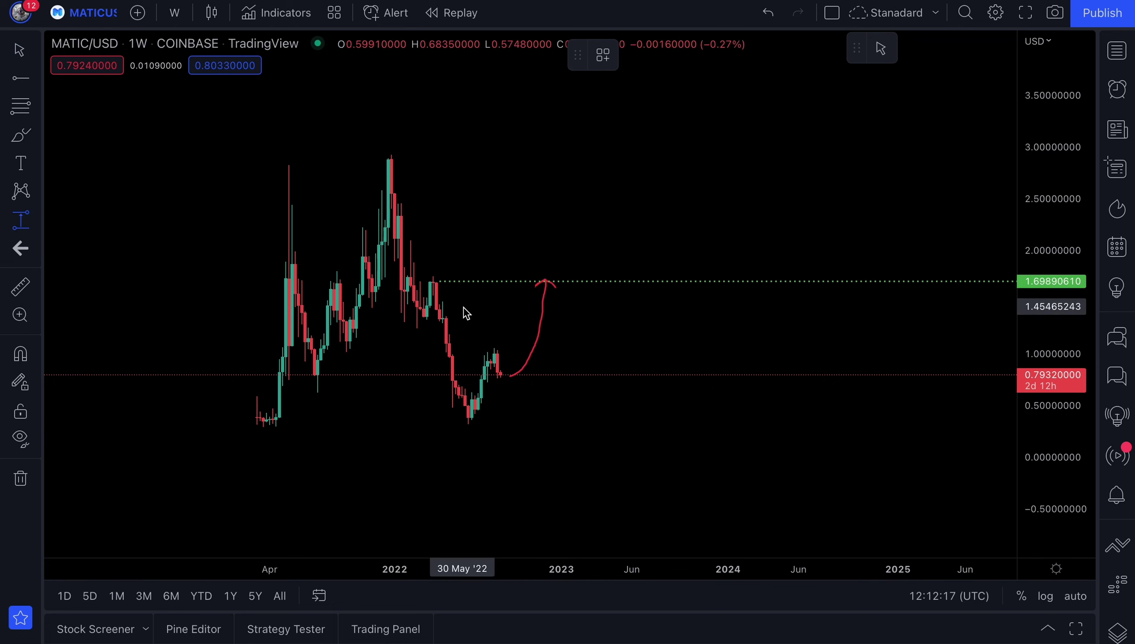
pyautogui.click(504, 376)
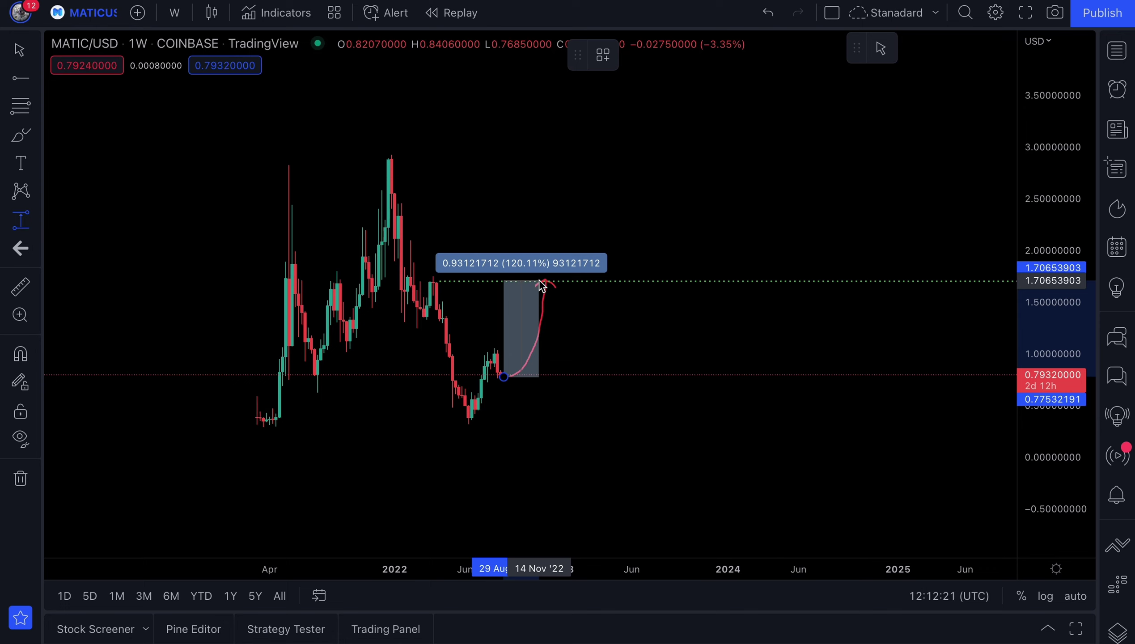
pyautogui.press('Escape')
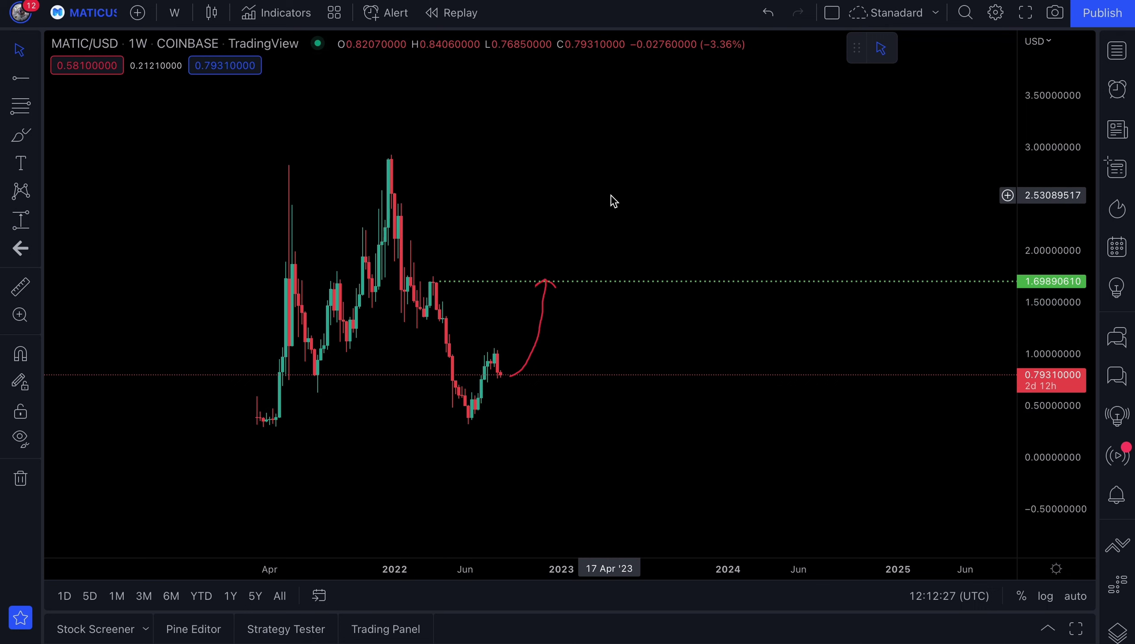
# Brush the red path onward from the arrow up toward 3.0 and compress the price scale.
pyautogui.click(18, 143)
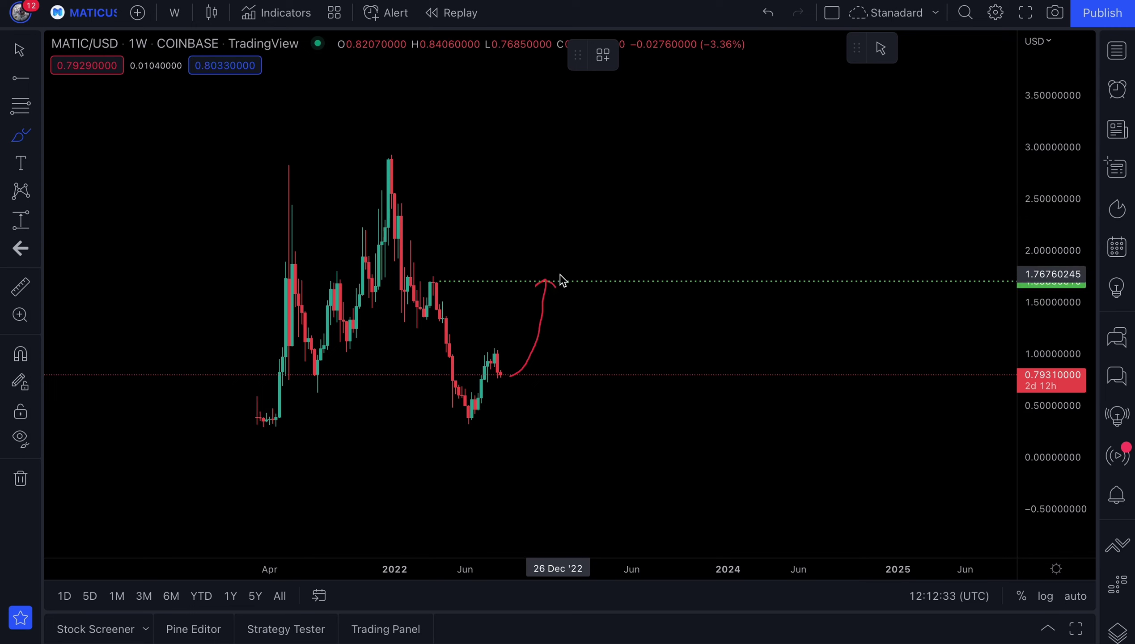
pyautogui.moveTo(552, 288)
pyautogui.mouseDown()
pyautogui.moveTo(572, 232)
pyautogui.moveTo(609, 301)
pyautogui.moveTo(622, 295)
pyautogui.moveTo(667, 165)
pyautogui.moveTo(661, 150)
pyautogui.moveTo(647, 154)
pyautogui.moveTo(708, 153)
pyautogui.mouseUp()
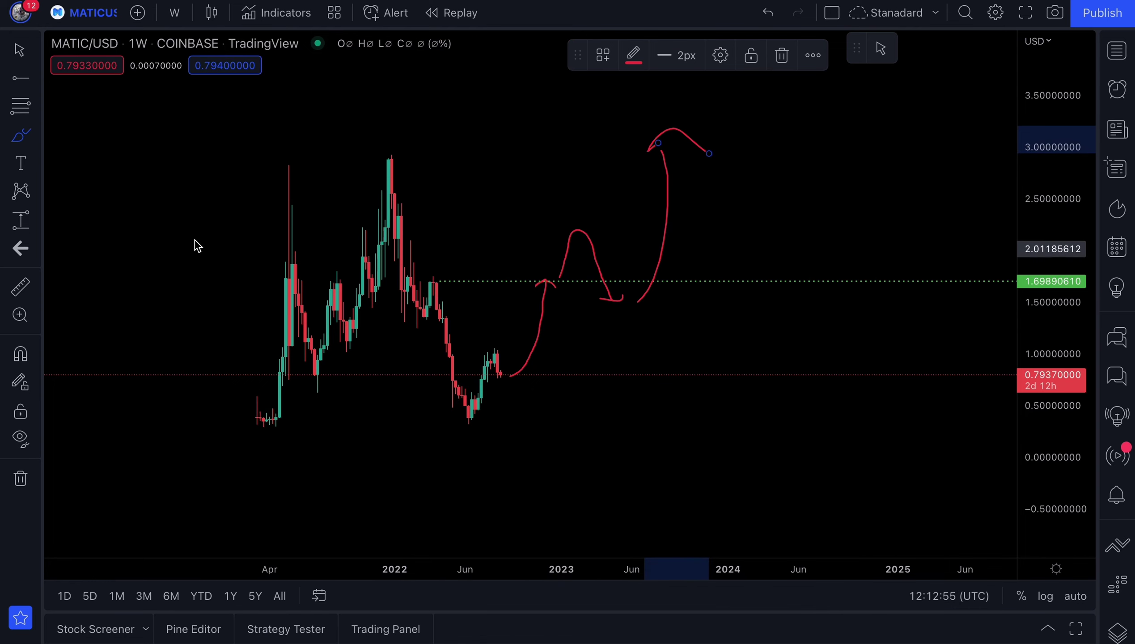
pyautogui.moveTo(1061, 271); pyautogui.dragTo(1061, 297)
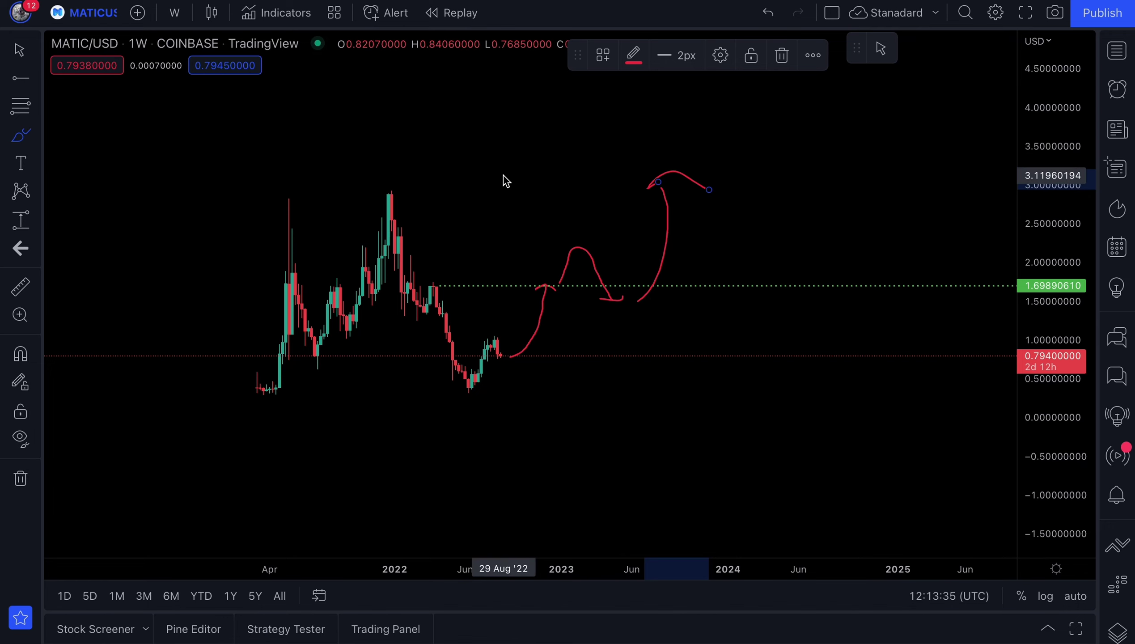
# Draw two stray red strokes at the upper right and delete each one.
pyautogui.scroll(-3, 1052, 153)
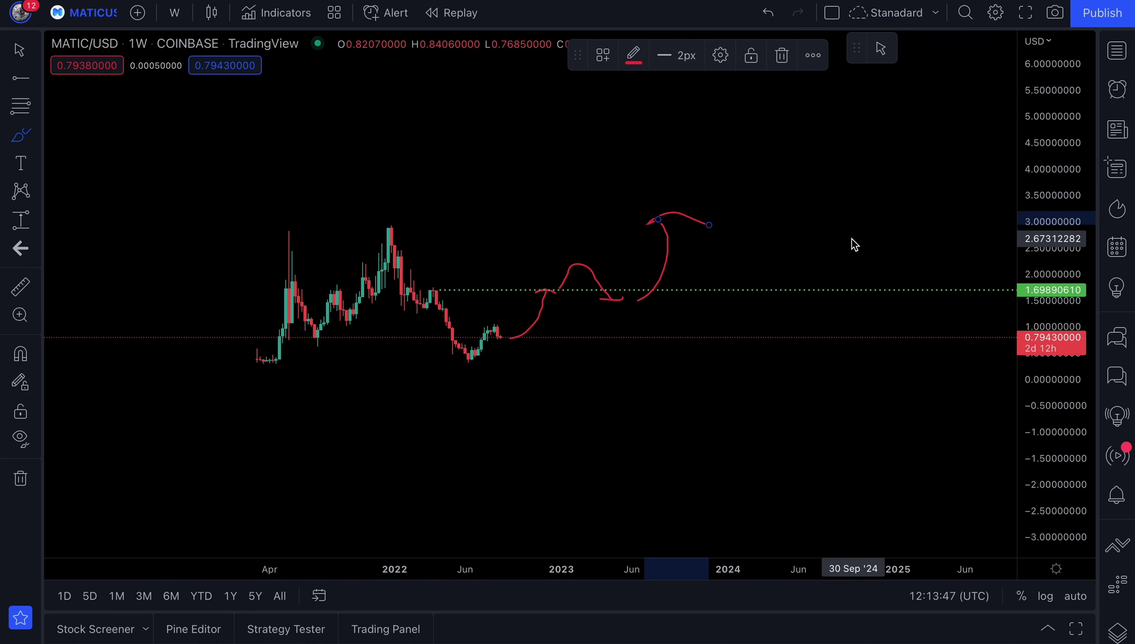
pyautogui.moveTo(850, 244); pyautogui.dragTo(849, 266)
pyautogui.click(781, 64)
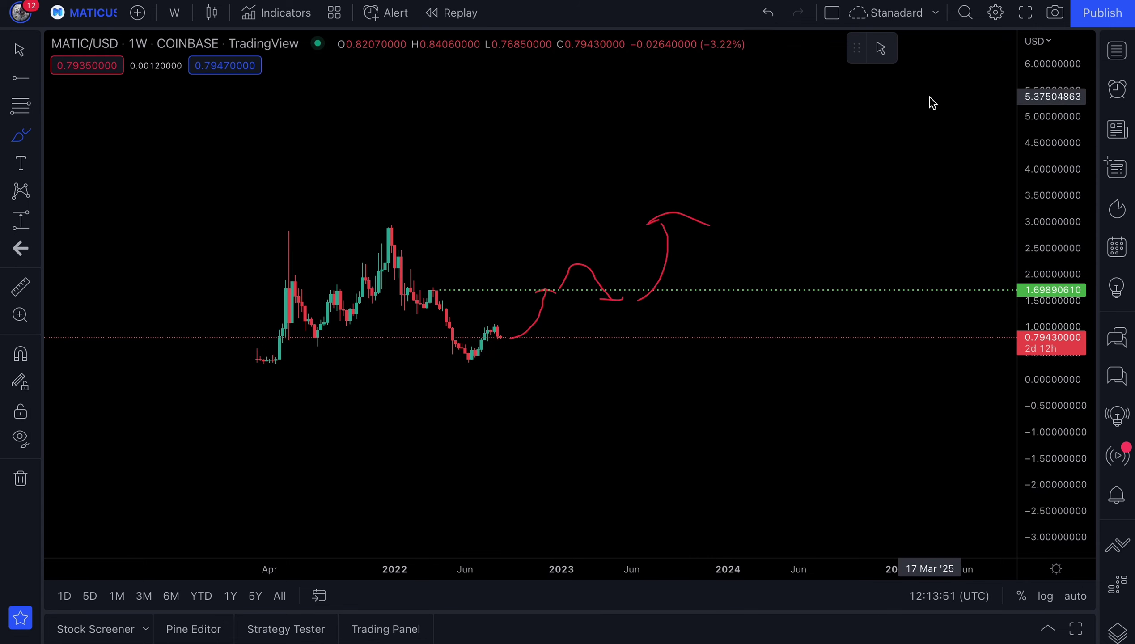
pyautogui.moveTo(901, 172); pyautogui.dragTo(886, 228)
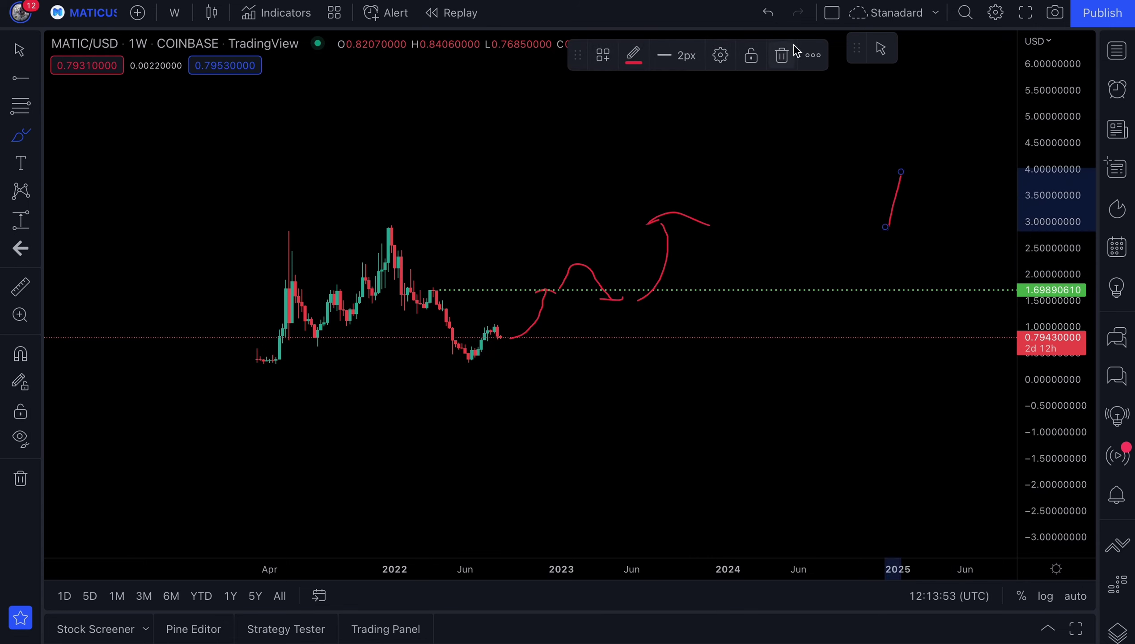
pyautogui.click(783, 56)
pyautogui.click(17, 228)
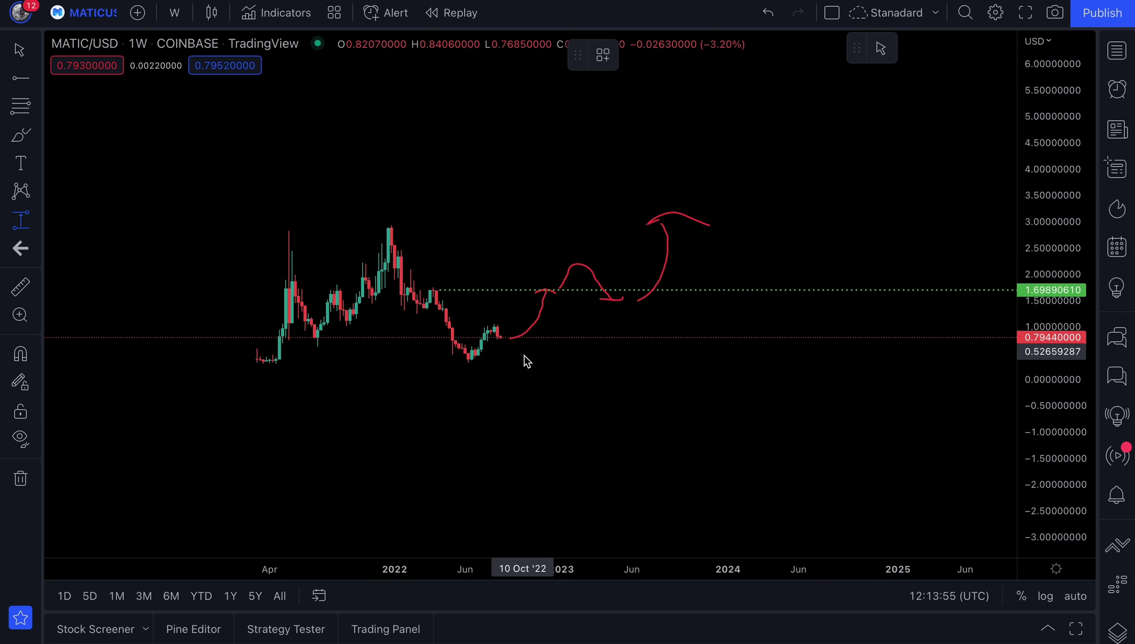
# Measure from the latest candle up to 3.7227 (476.18%), panning to fit the box.
pyautogui.click(504, 338)
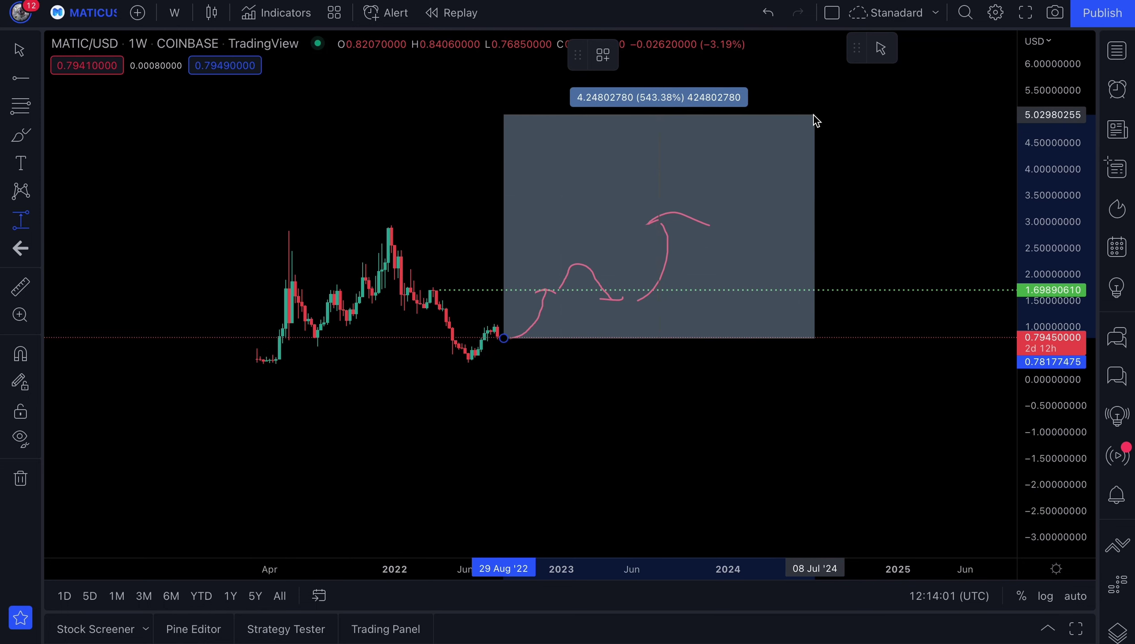
pyautogui.click(815, 116)
pyautogui.moveTo(385, 178); pyautogui.dragTo(336, 230)
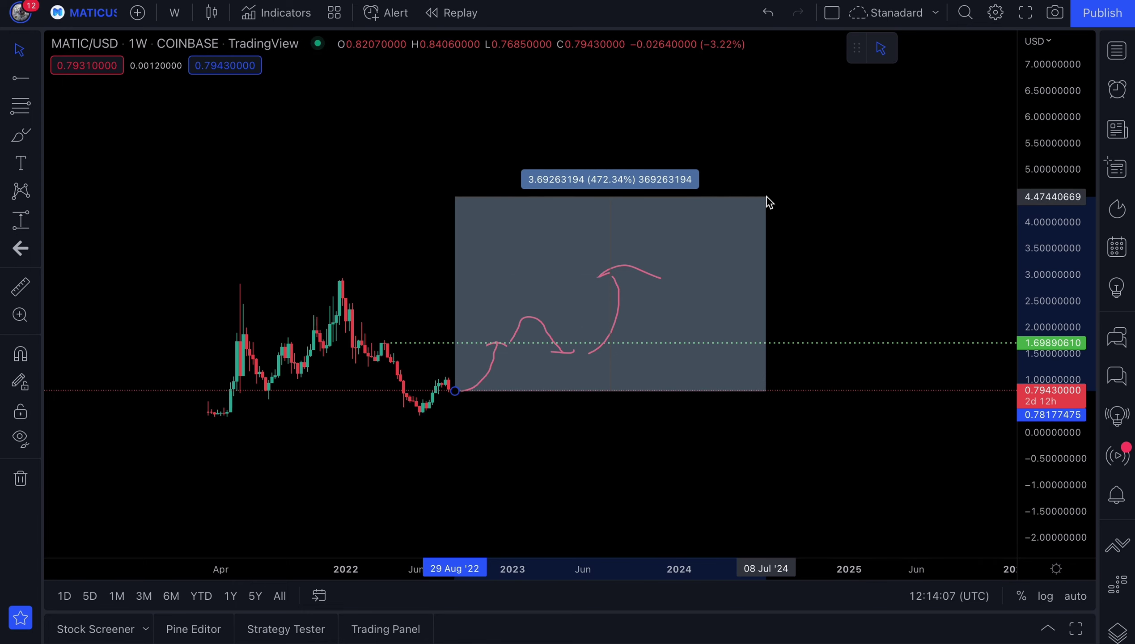
pyautogui.click(768, 196)
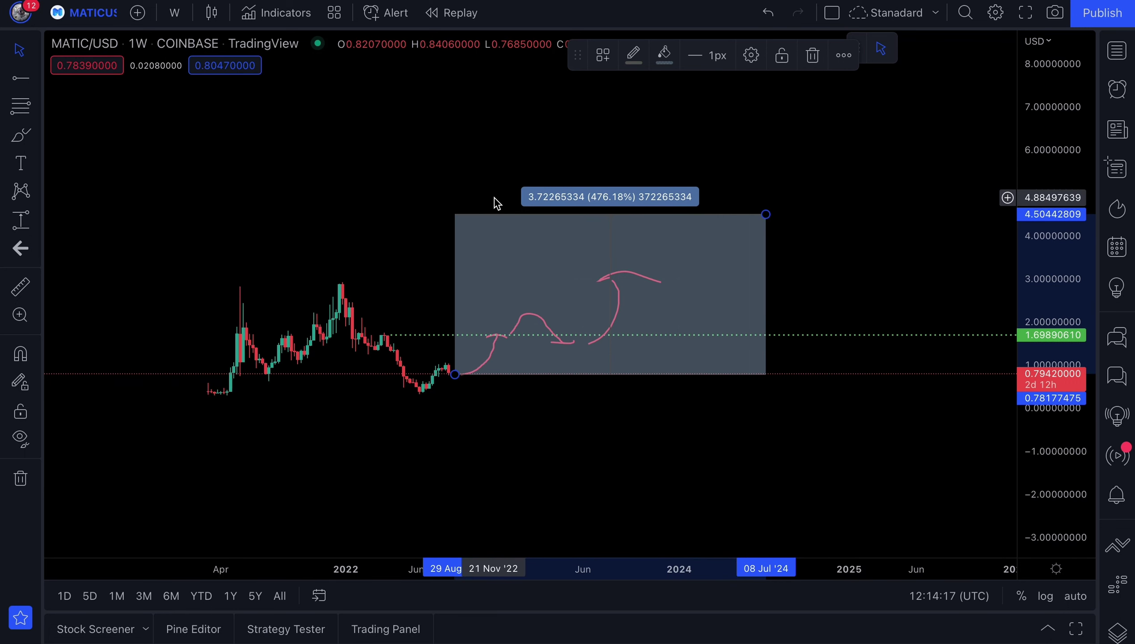
pyautogui.moveTo(416, 162); pyautogui.dragTo(411, 218)
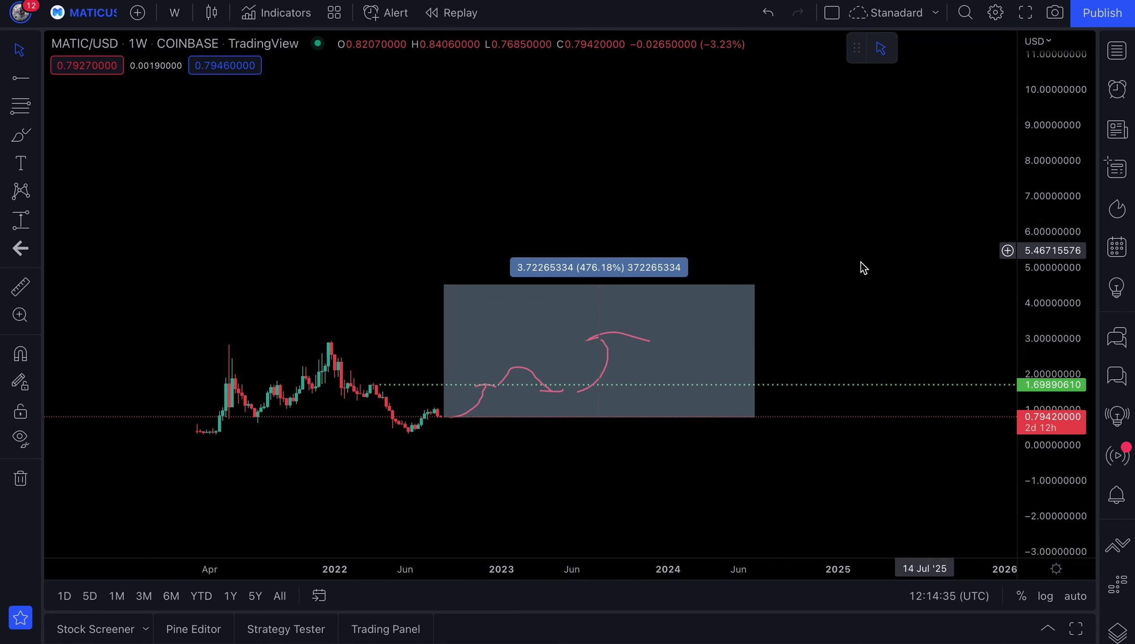
pyautogui.click(20, 220)
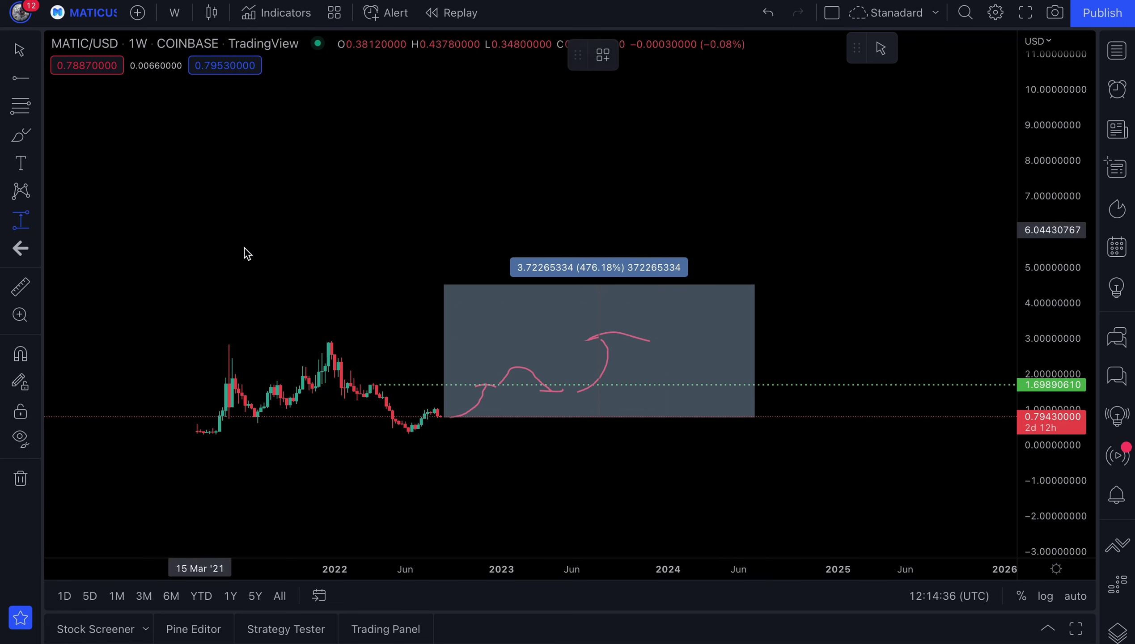
pyautogui.click(441, 416)
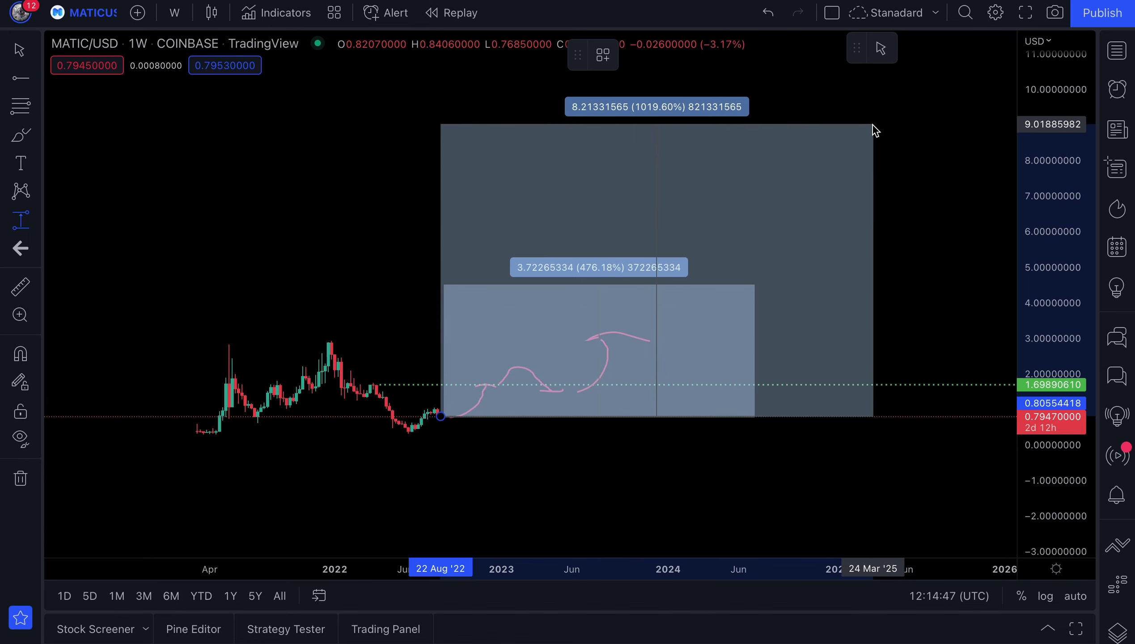
pyautogui.hscroll(-2, 852, 157)
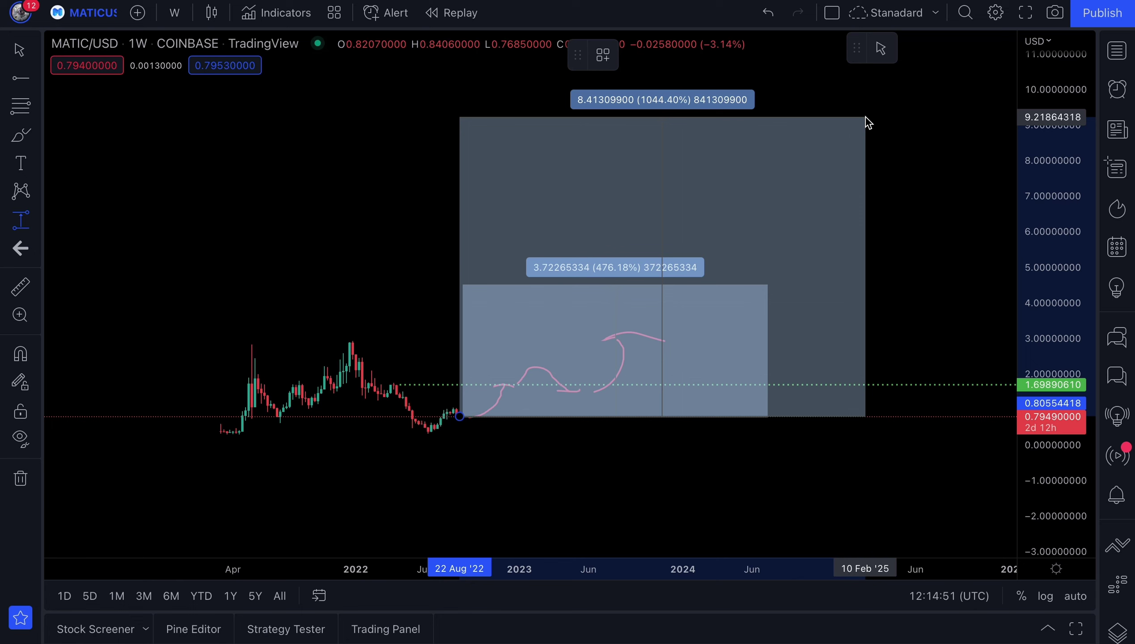
pyautogui.press('Escape')
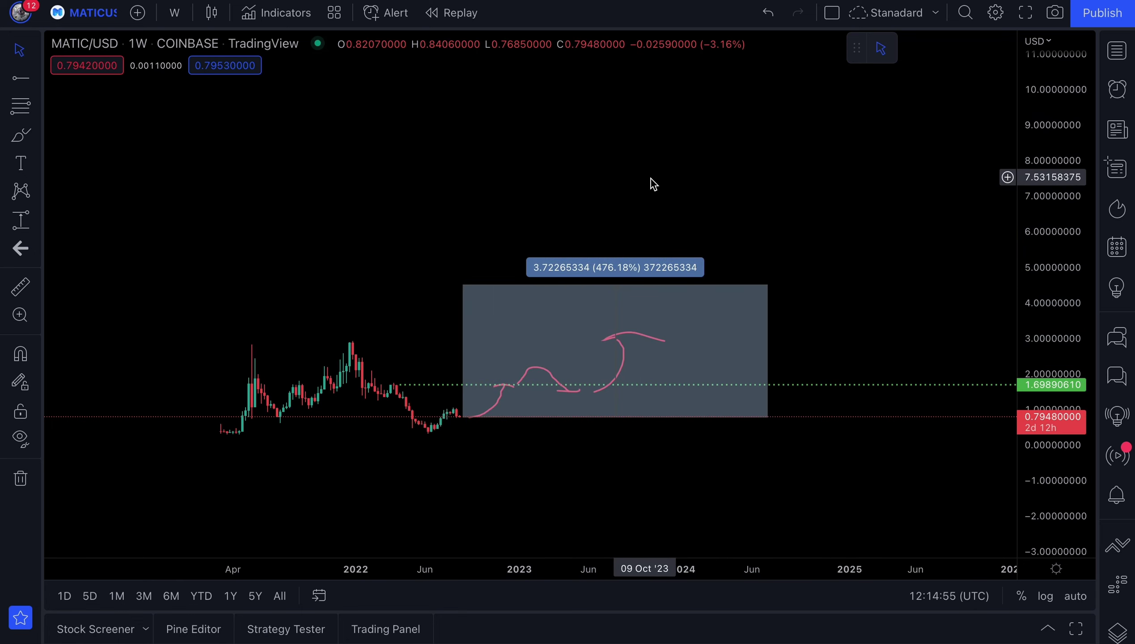
pyautogui.hscroll(2, 789, 167)
# Stretch, compress and pan the chart until the 476% box and 1.70 line fit in view.
pyautogui.moveTo(1031, 288); pyautogui.dragTo(998, 111)
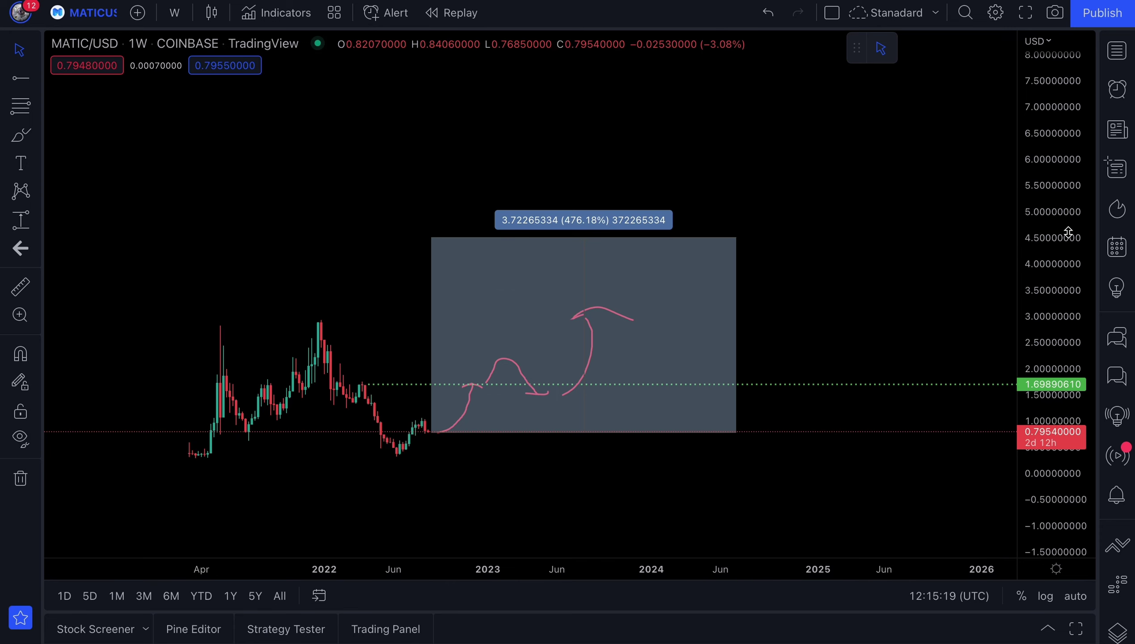
pyautogui.moveTo(1066, 234); pyautogui.dragTo(1061, 265)
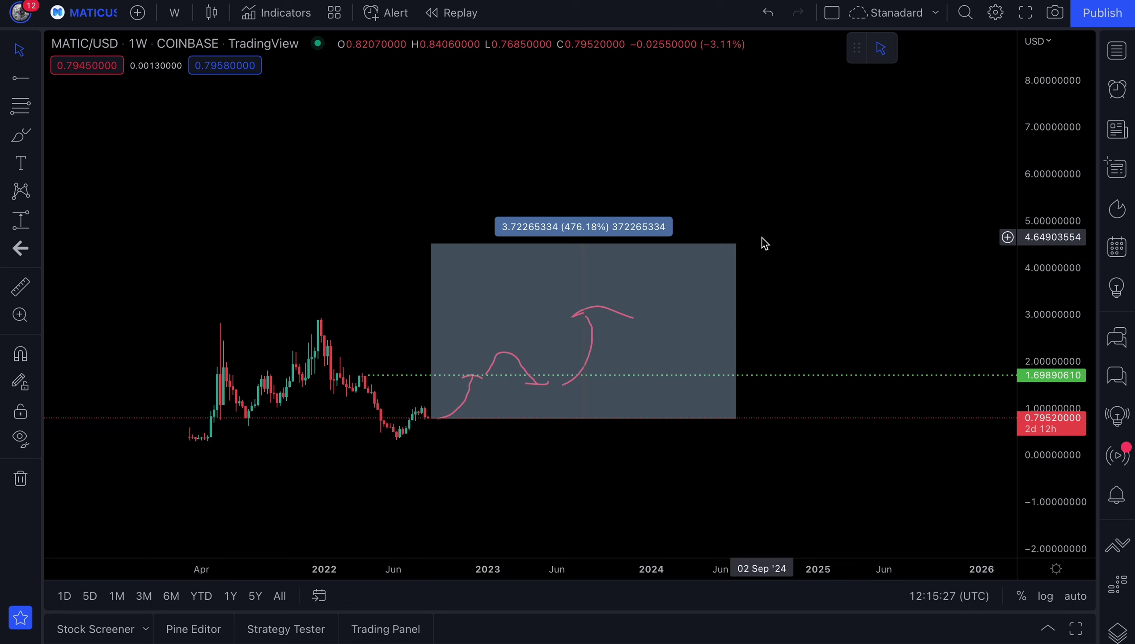
pyautogui.moveTo(840, 205); pyautogui.dragTo(839, 266)
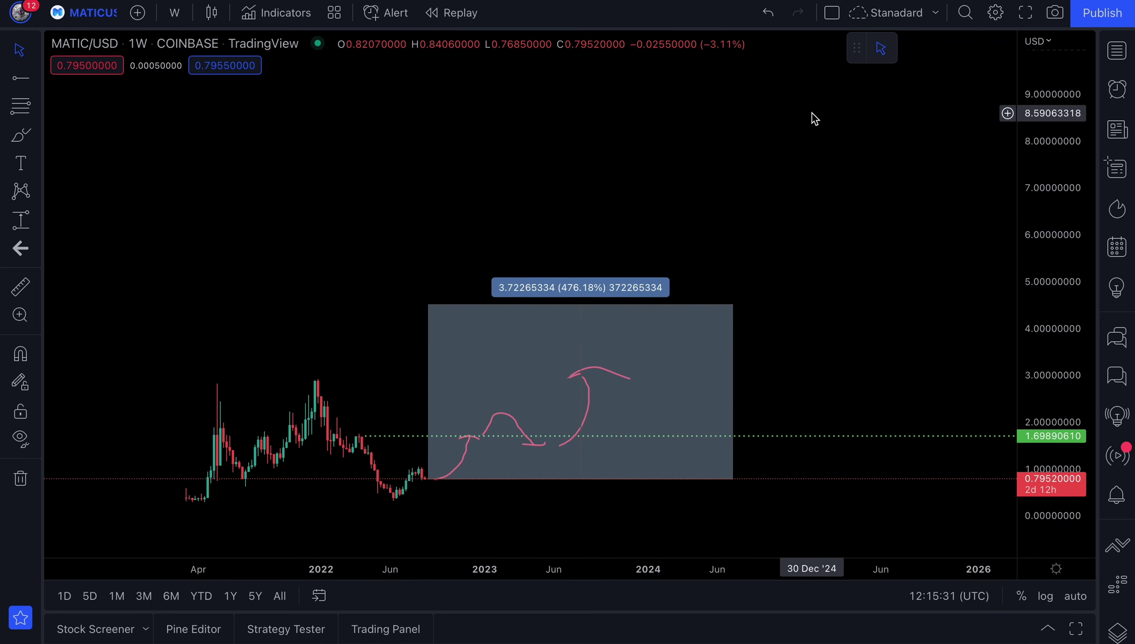
pyautogui.moveTo(768, 279); pyautogui.dragTo(761, 223)
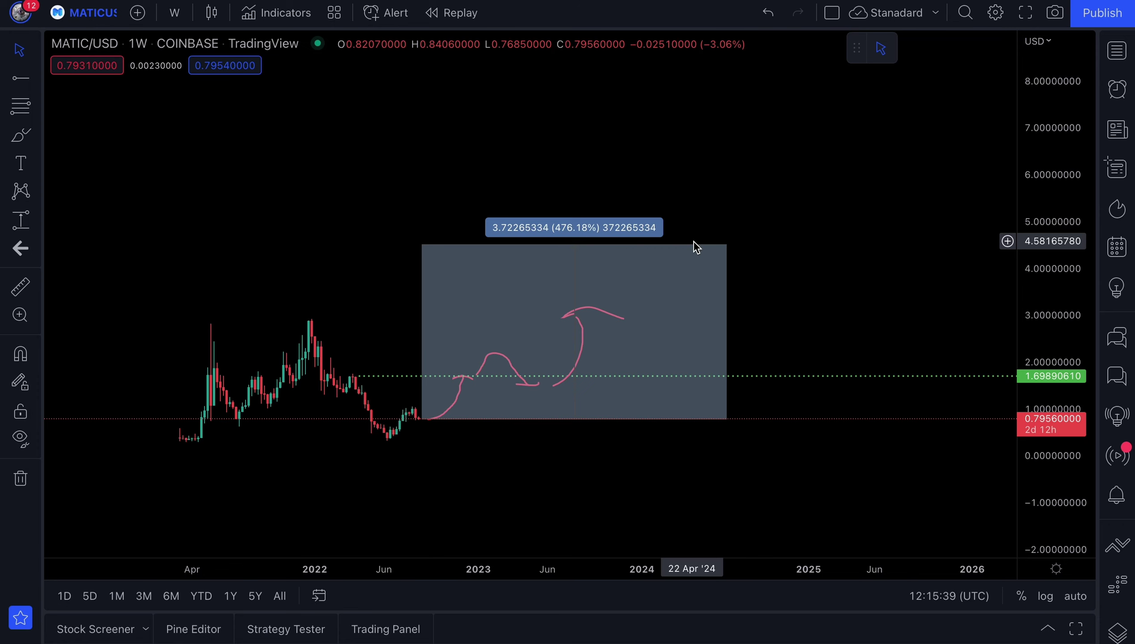
pyautogui.moveTo(1023, 178); pyautogui.dragTo(987, 336)
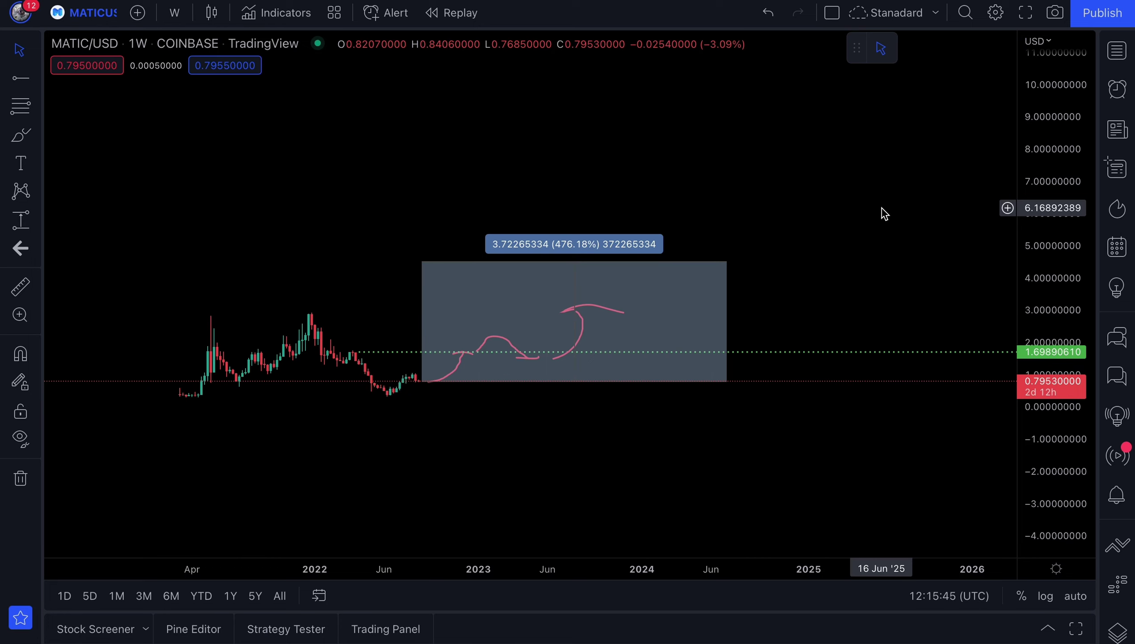
pyautogui.moveTo(1078, 293); pyautogui.dragTo(1077, 160)
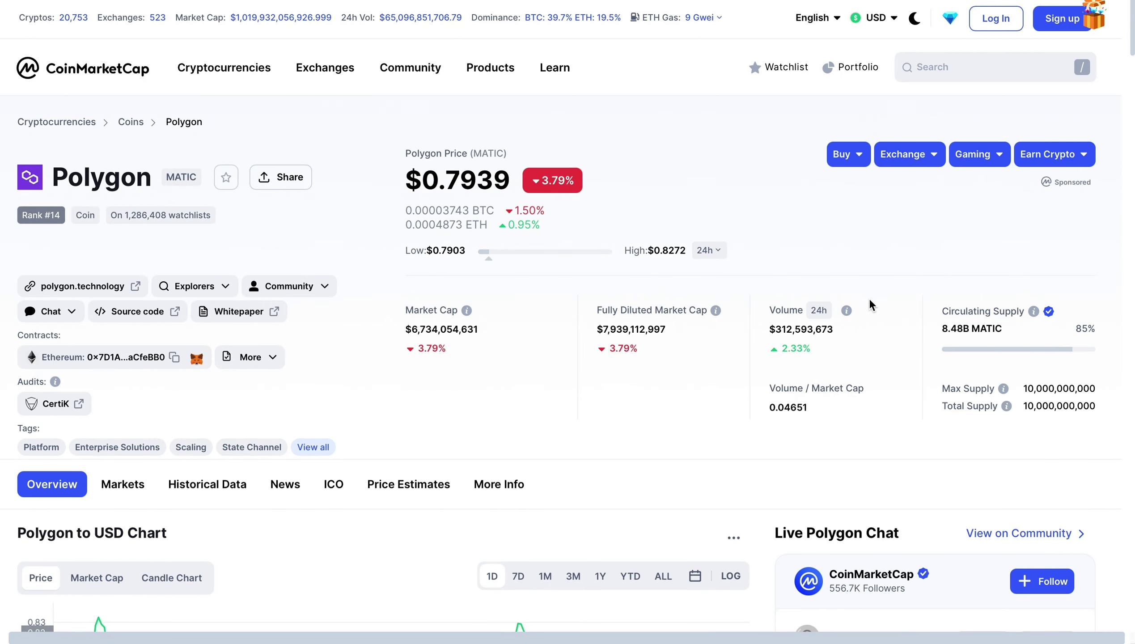
# Stretch the price axis twice to make the chart taller around the measure box.
pyautogui.scroll(-1, 802, 299)
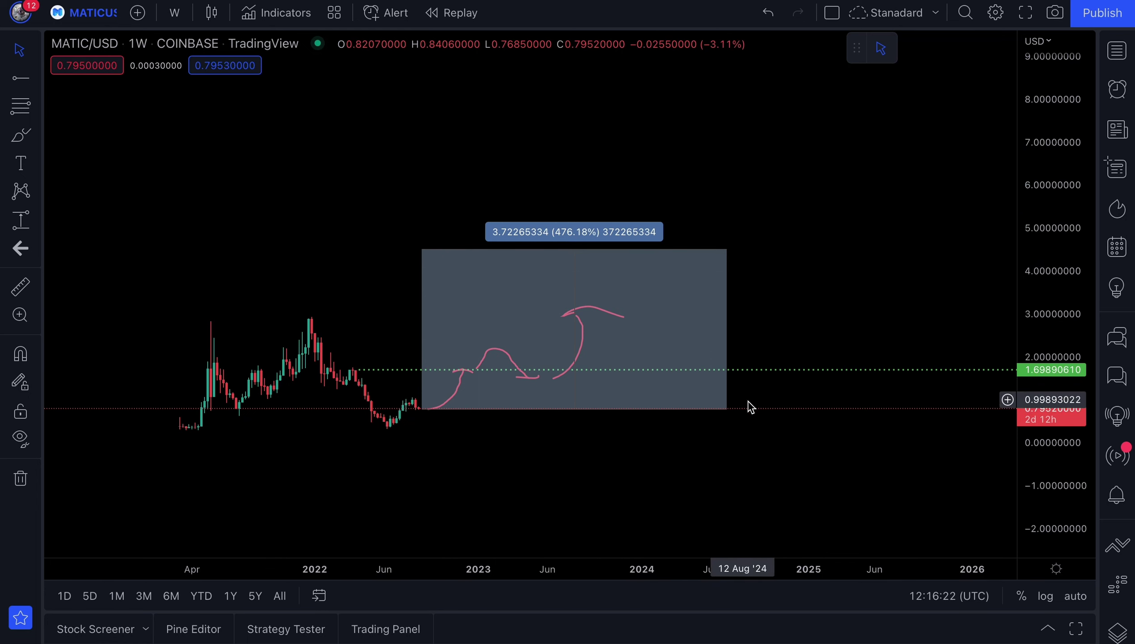
pyautogui.moveTo(1023, 398)
pyautogui.mouseDown()
pyautogui.moveTo(933, 330)
pyautogui.moveTo(905, 234)
pyautogui.mouseUp()
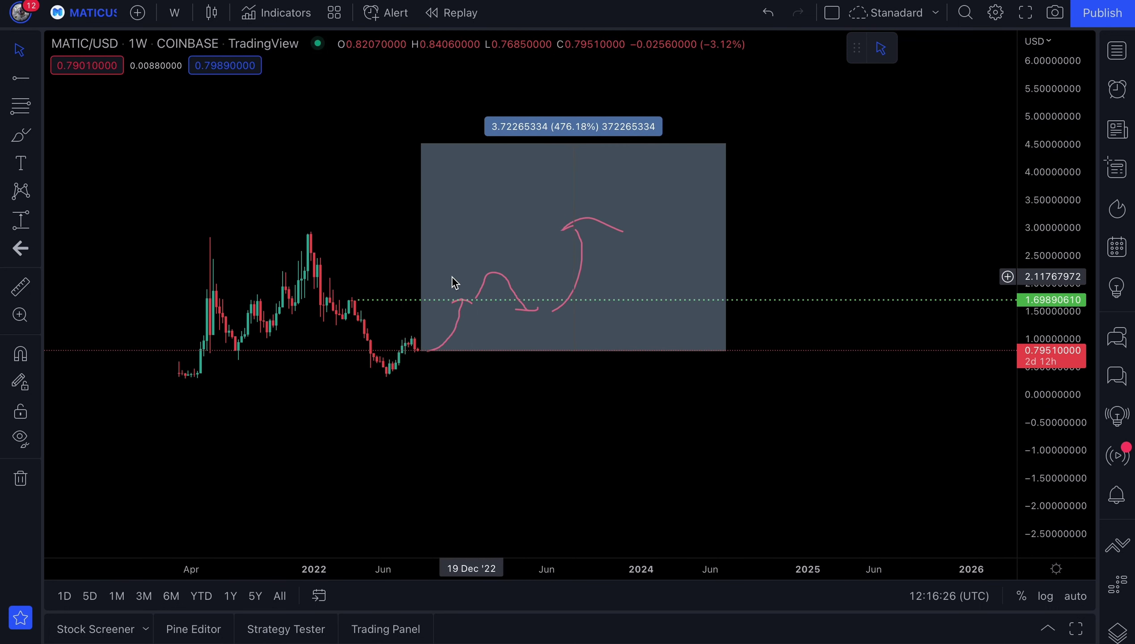
pyautogui.moveTo(1073, 336)
pyautogui.mouseDown()
pyautogui.moveTo(1068, 244)
pyautogui.moveTo(1045, 177)
pyautogui.mouseUp()
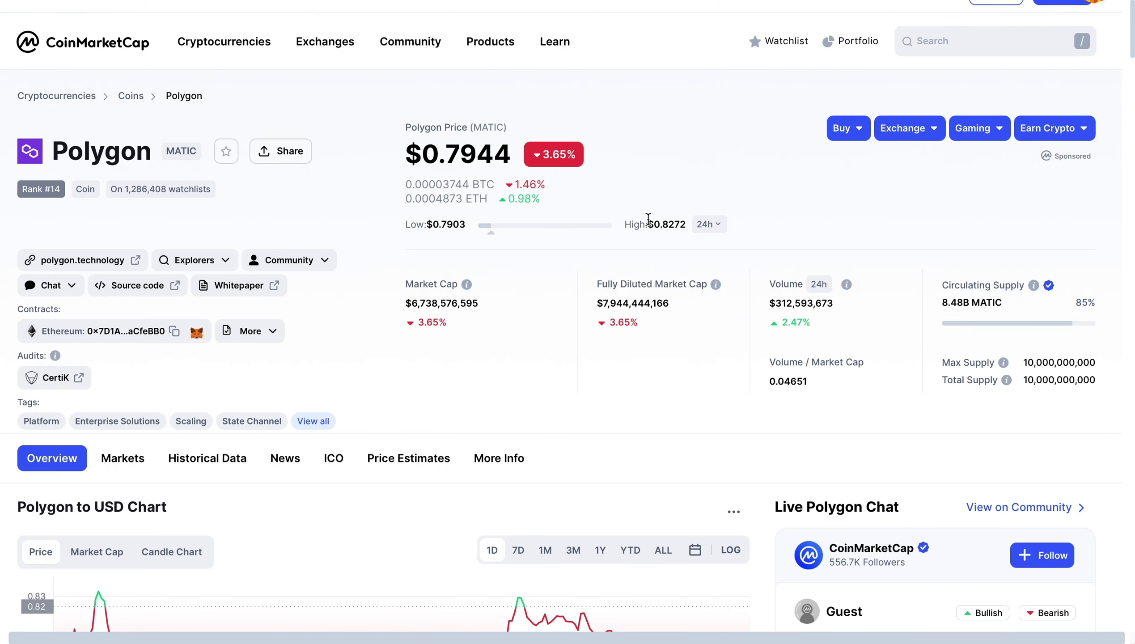
# Scroll the CoinMarketCap Polygon page to check its $0.7944 price.
pyautogui.scroll(1, 604, 244)
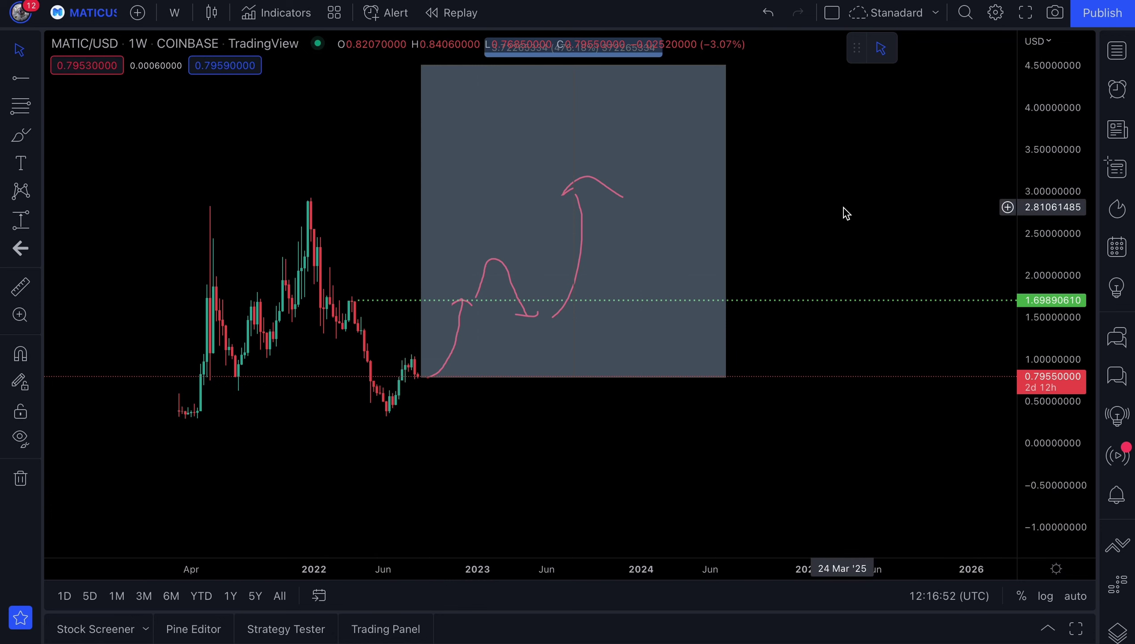
# Compress the price scale and nudge the chart down so the 476% box and 1.70 line fit.
pyautogui.moveTo(1071, 174); pyautogui.dragTo(1072, 282)
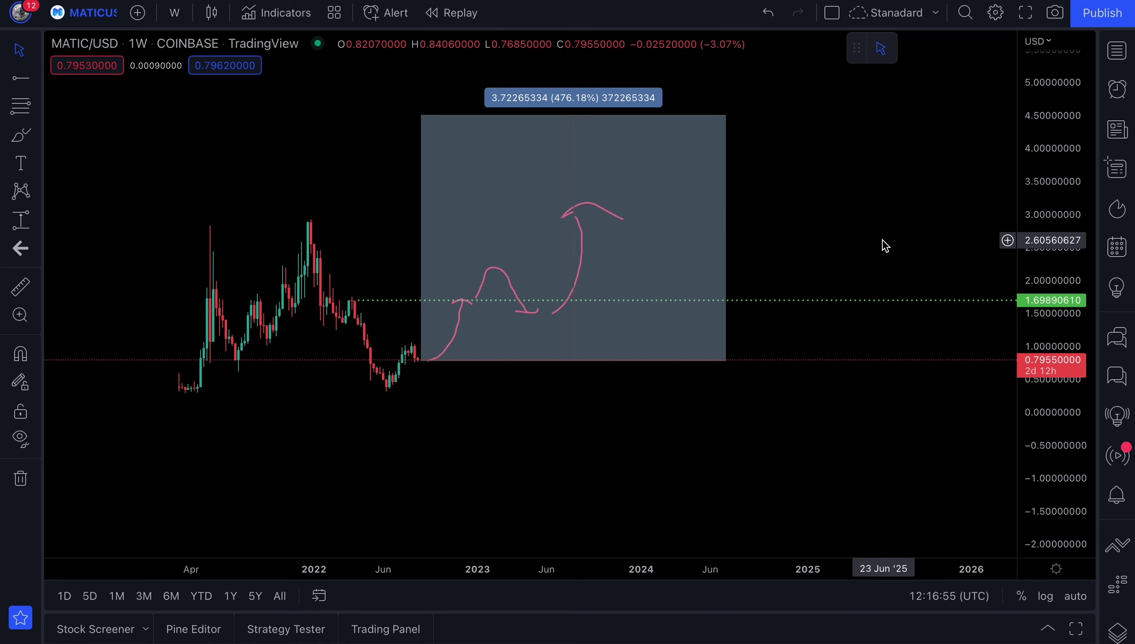
pyautogui.moveTo(883, 240); pyautogui.dragTo(879, 267)
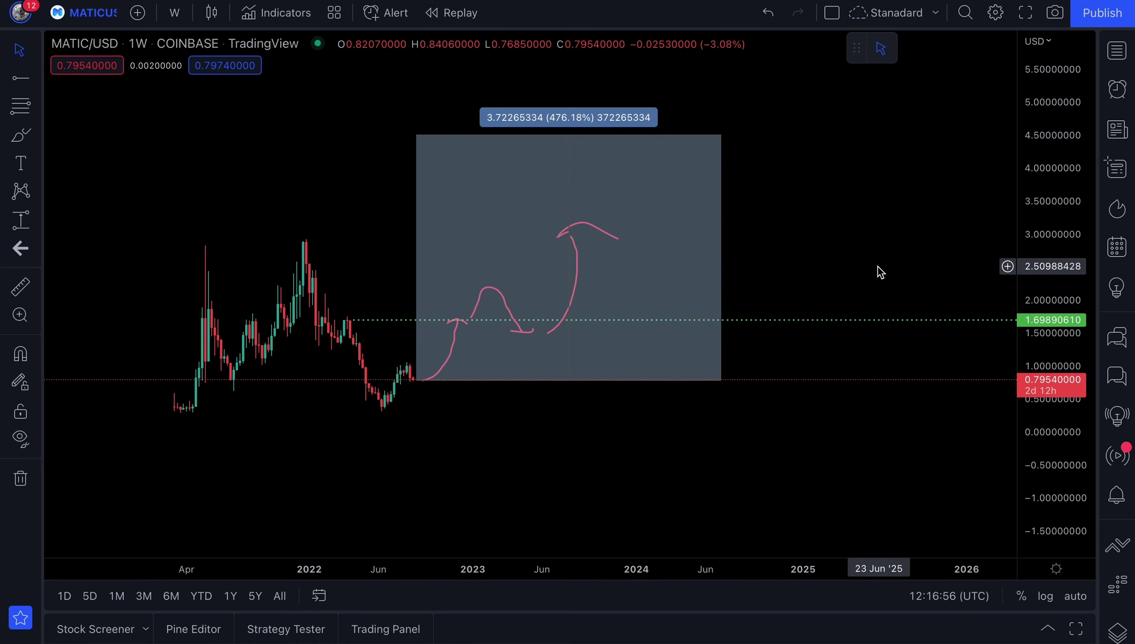